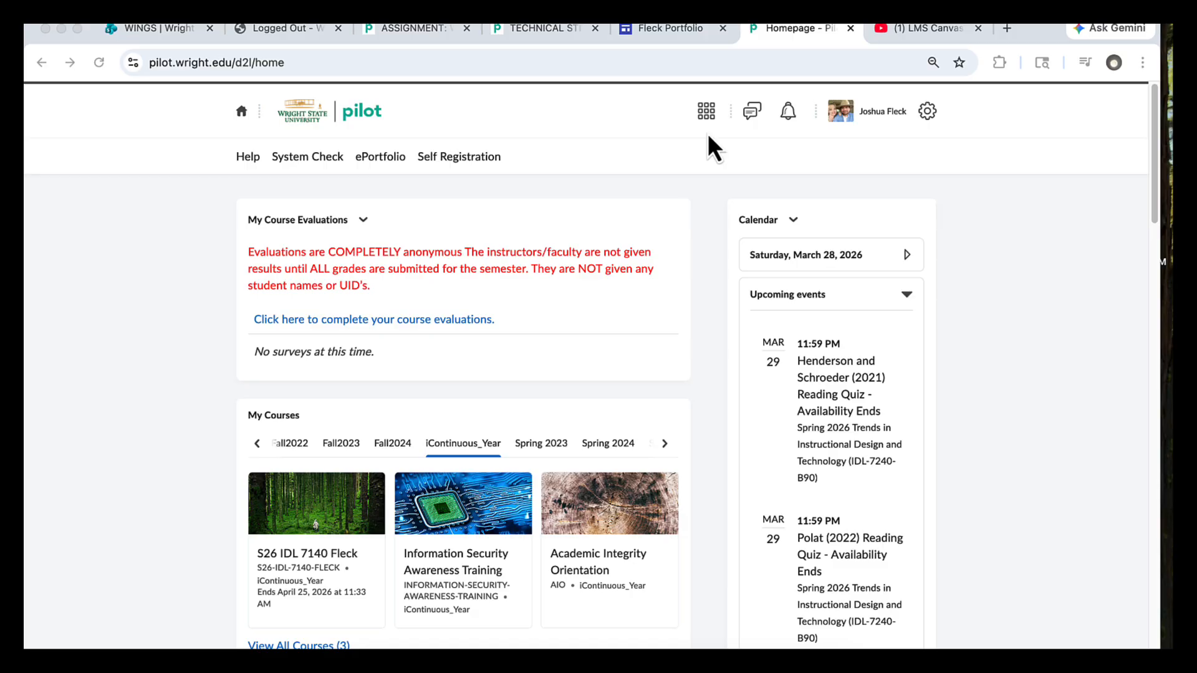
Open the grade book of the S26 IDL 7140 course.
click(324, 560)
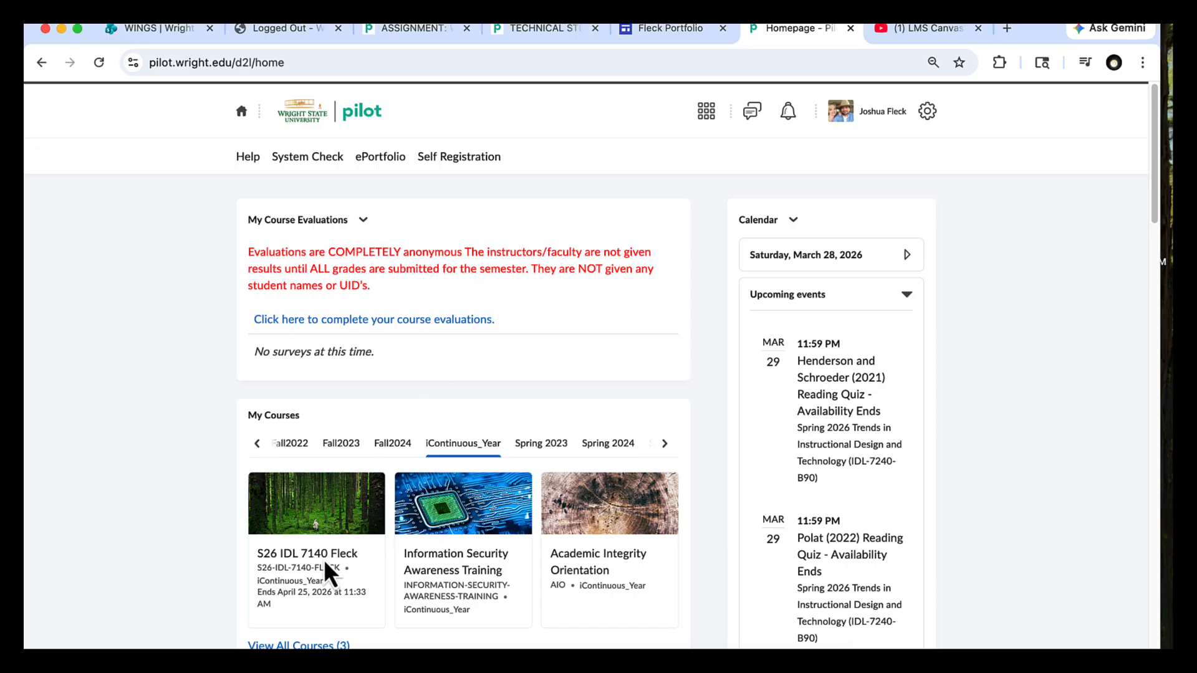
click(324, 559)
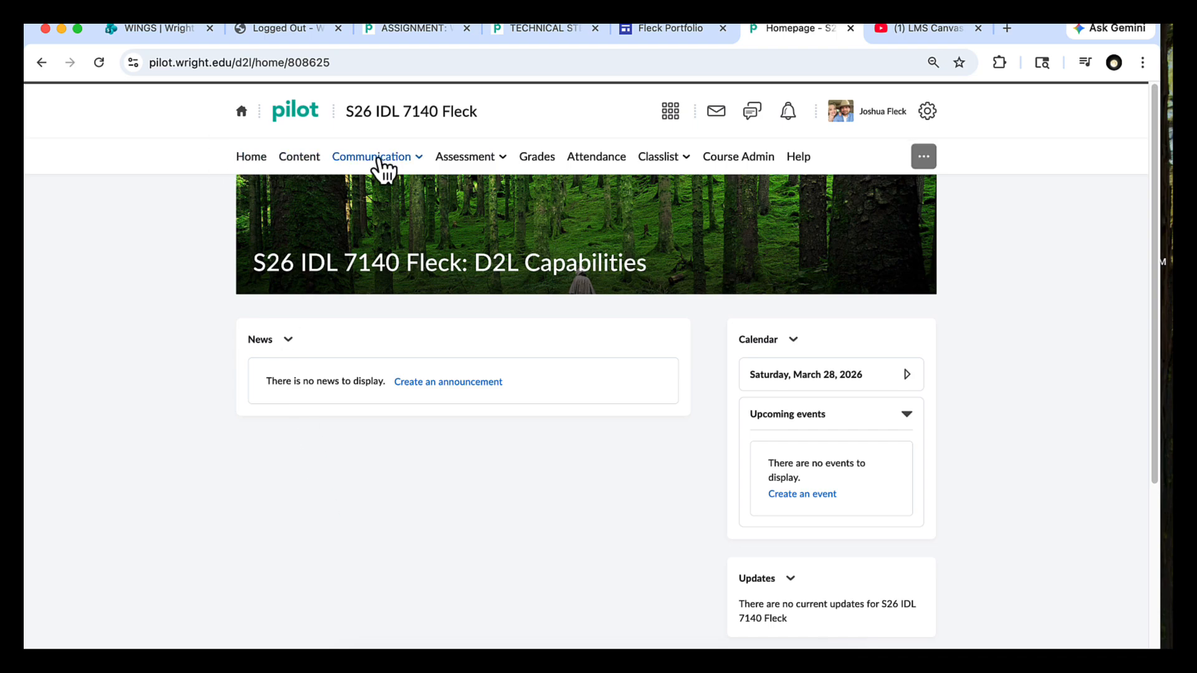
click(531, 160)
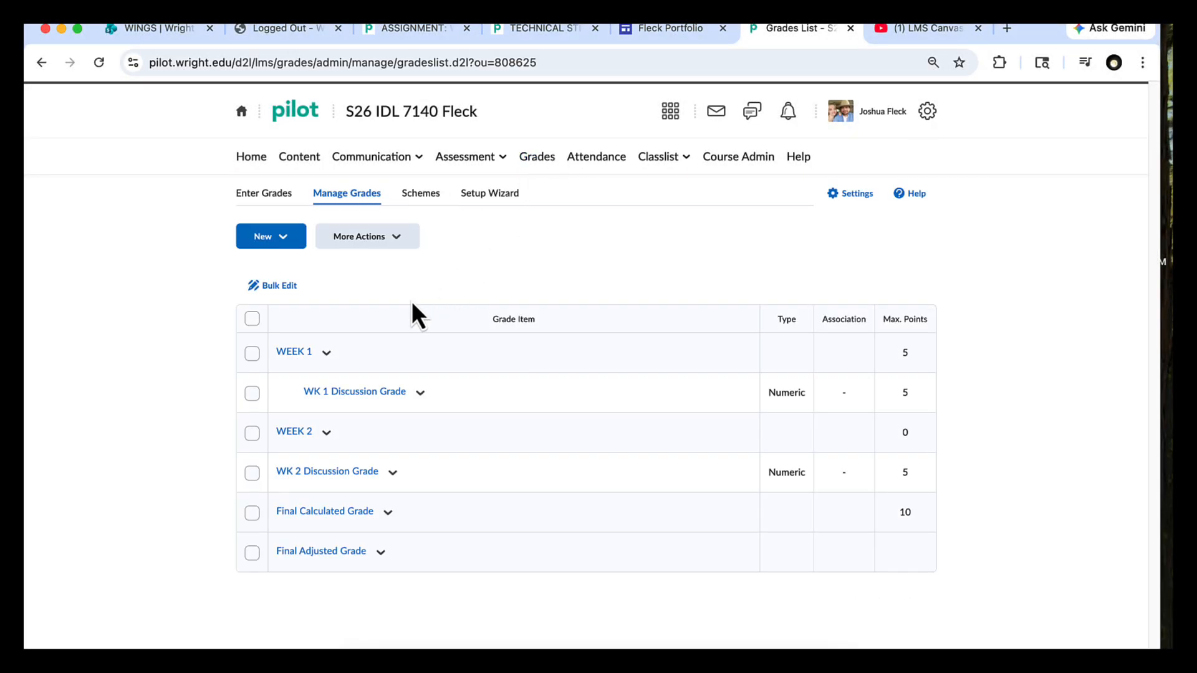
Check the current grade book settings in the Grades Setup Wizard and return to managing grades.
click(499, 197)
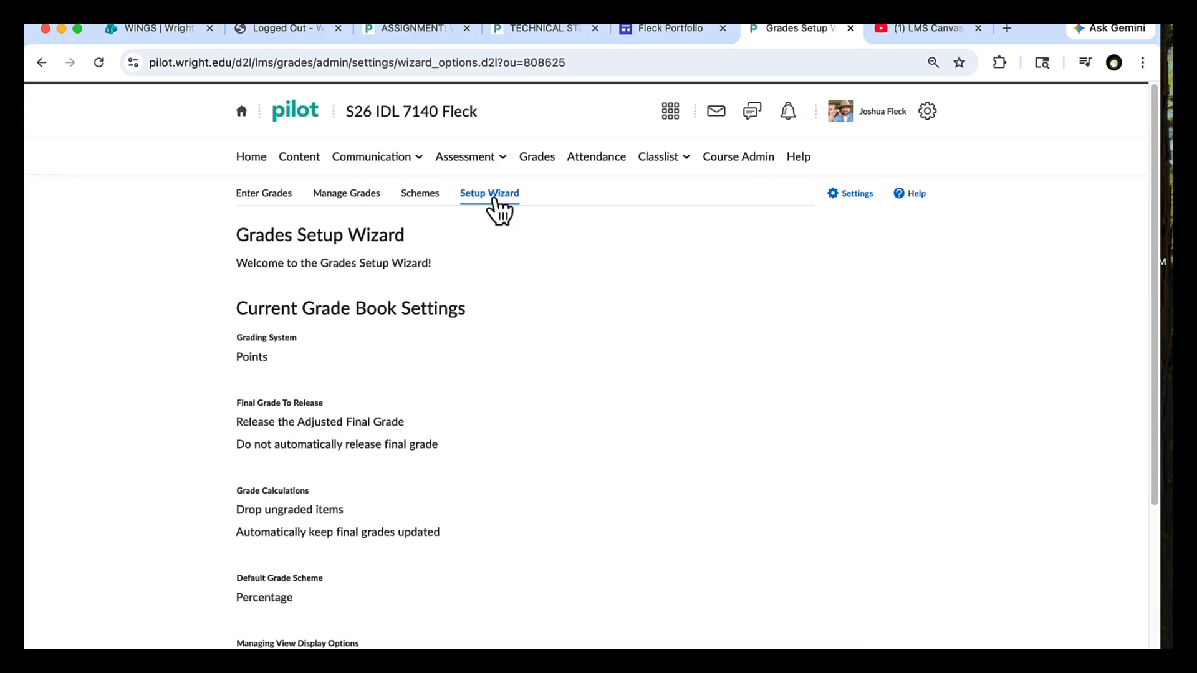
click(336, 199)
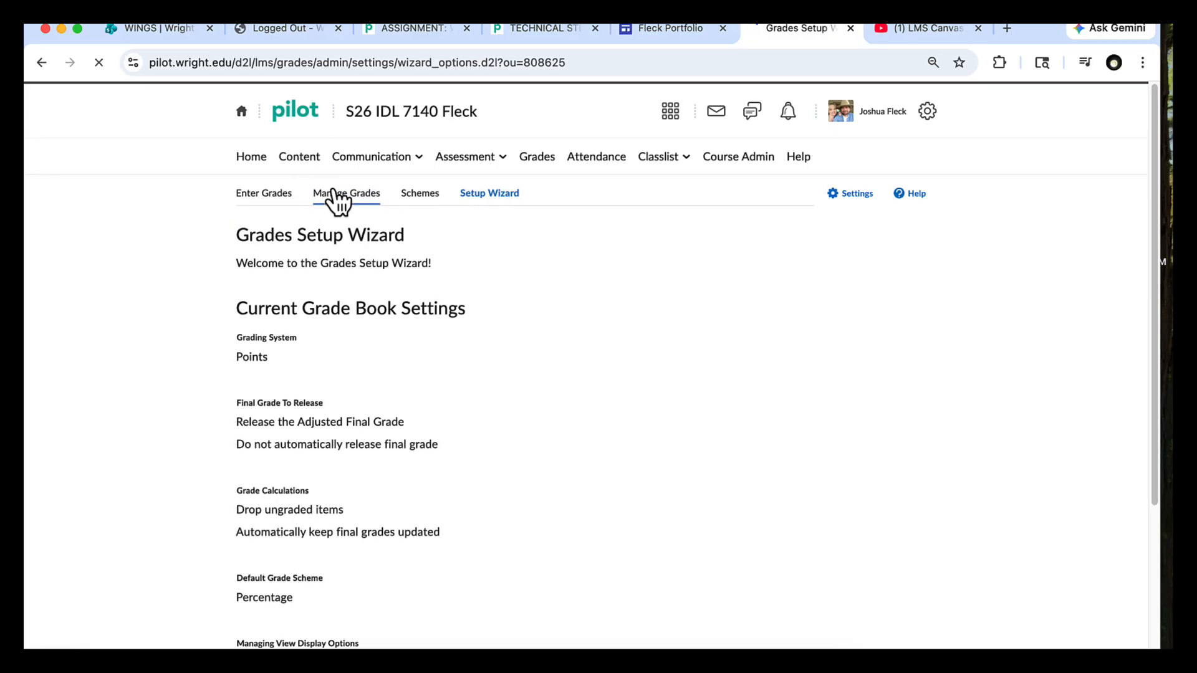
In the grade book's personal display settings, keep Manage Grades as the default grades area and save.
click(843, 197)
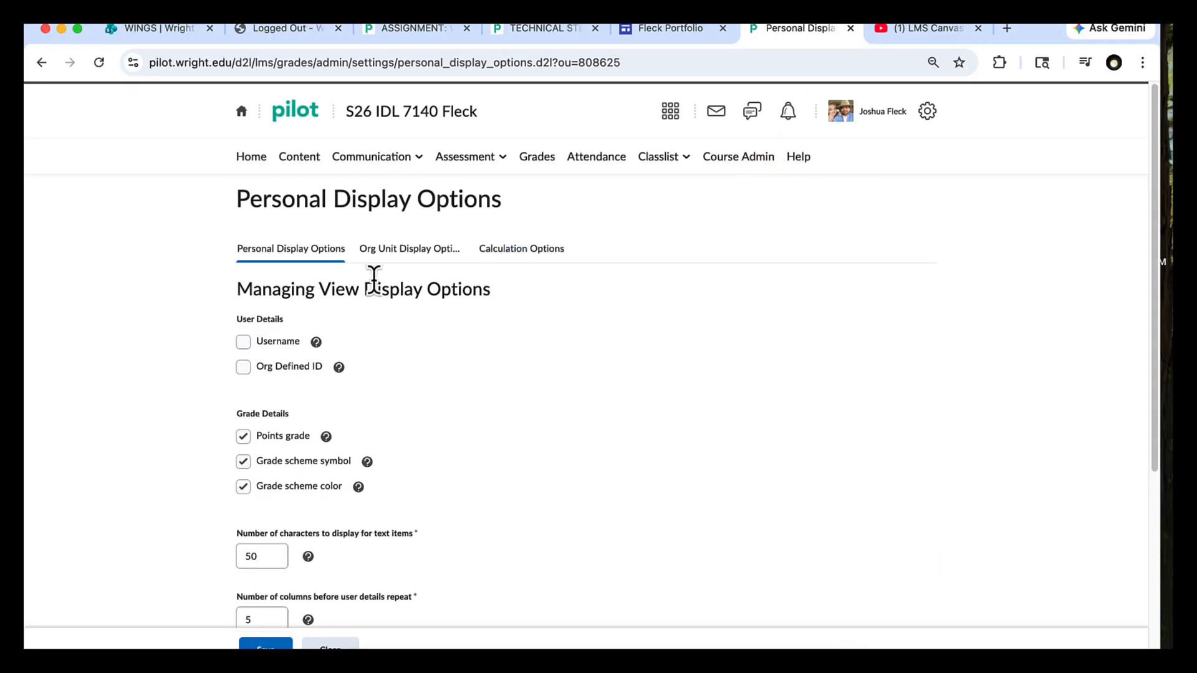
scroll(306, 362, down, 1)
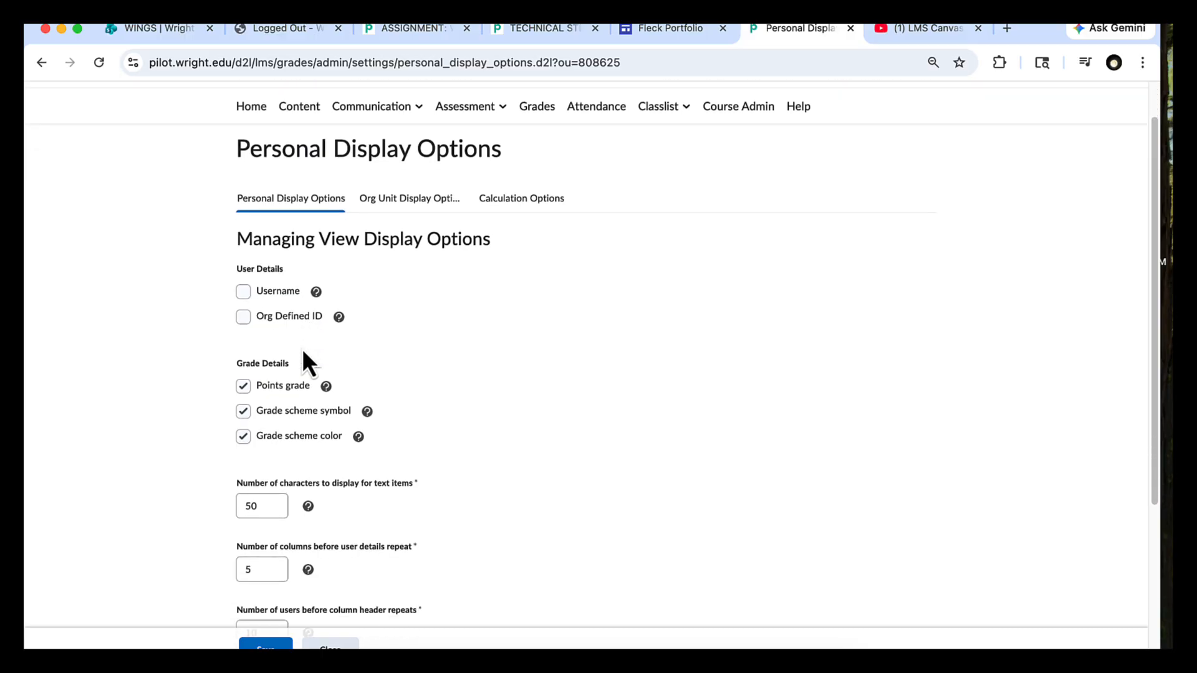
scroll(304, 354, down, 3)
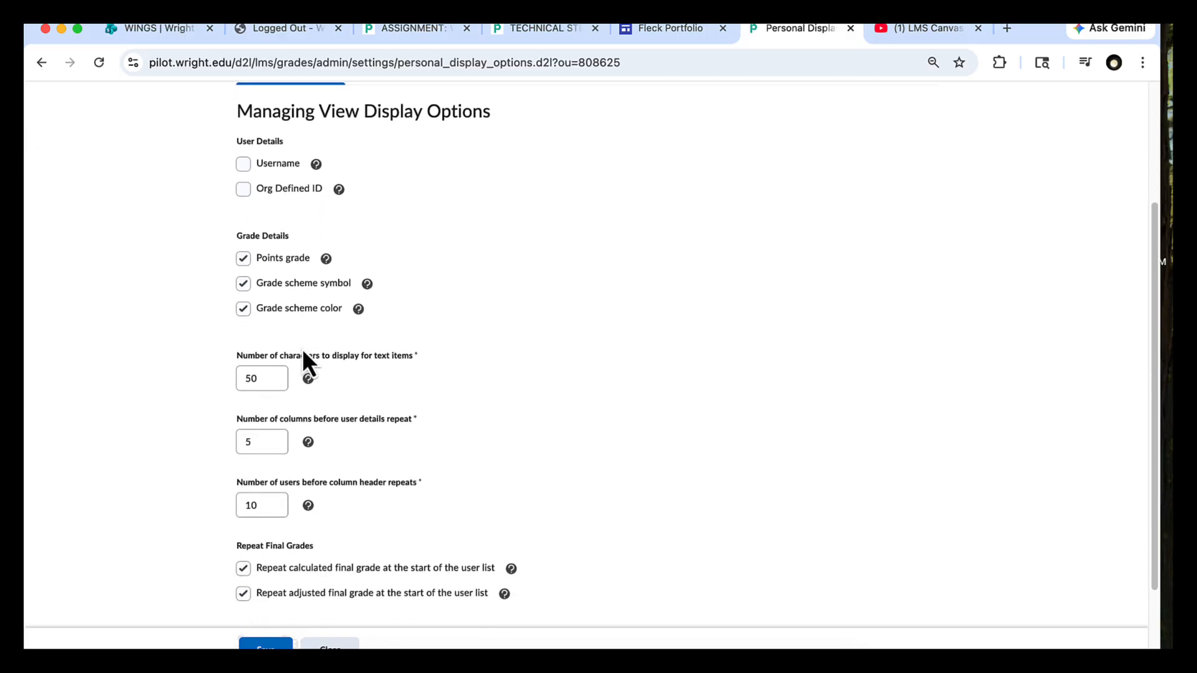
scroll(304, 355, down, 3)
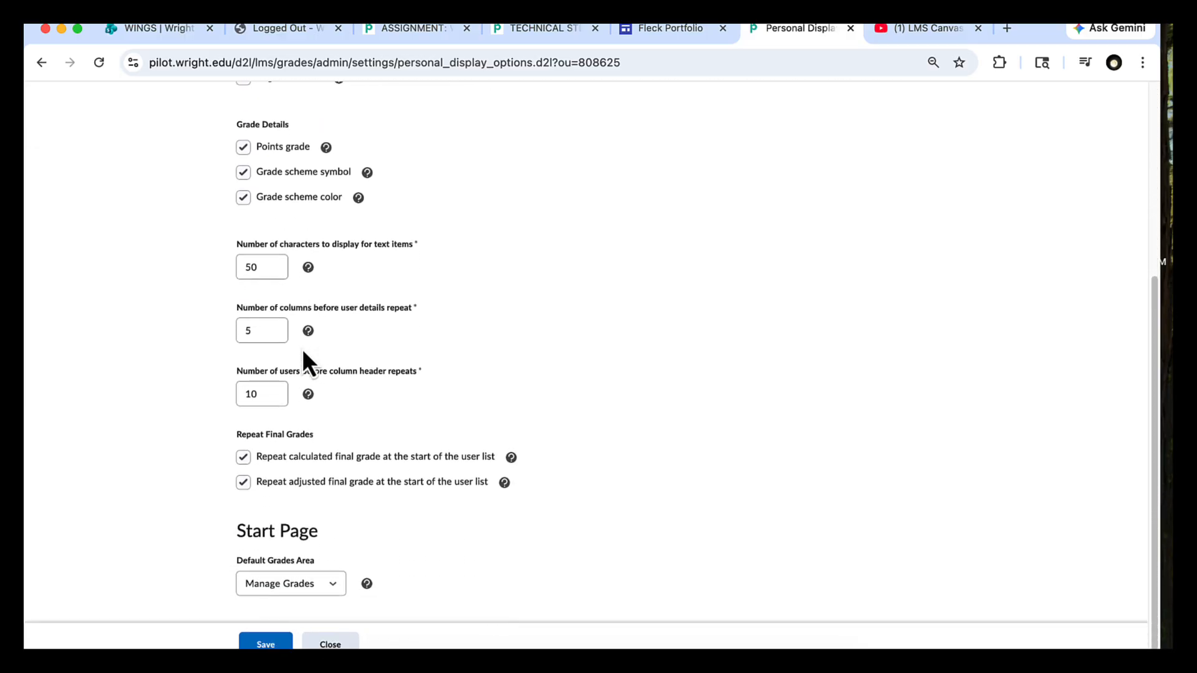
scroll(275, 362, up, 4)
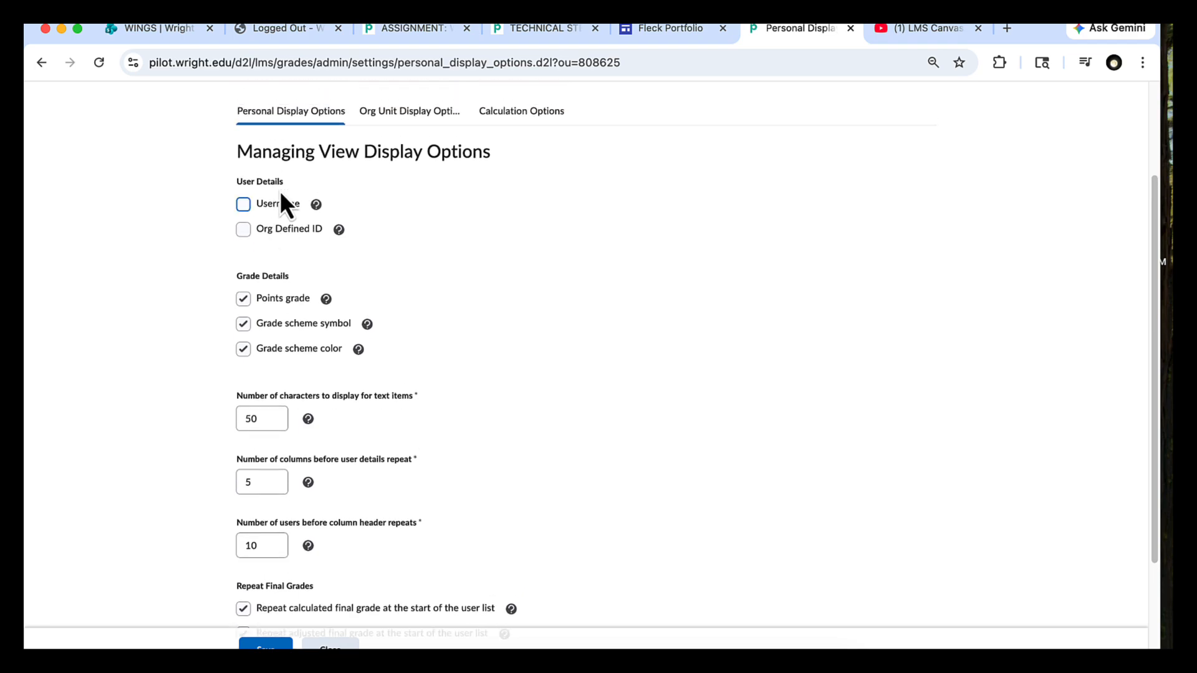
scroll(289, 373, down, 4)
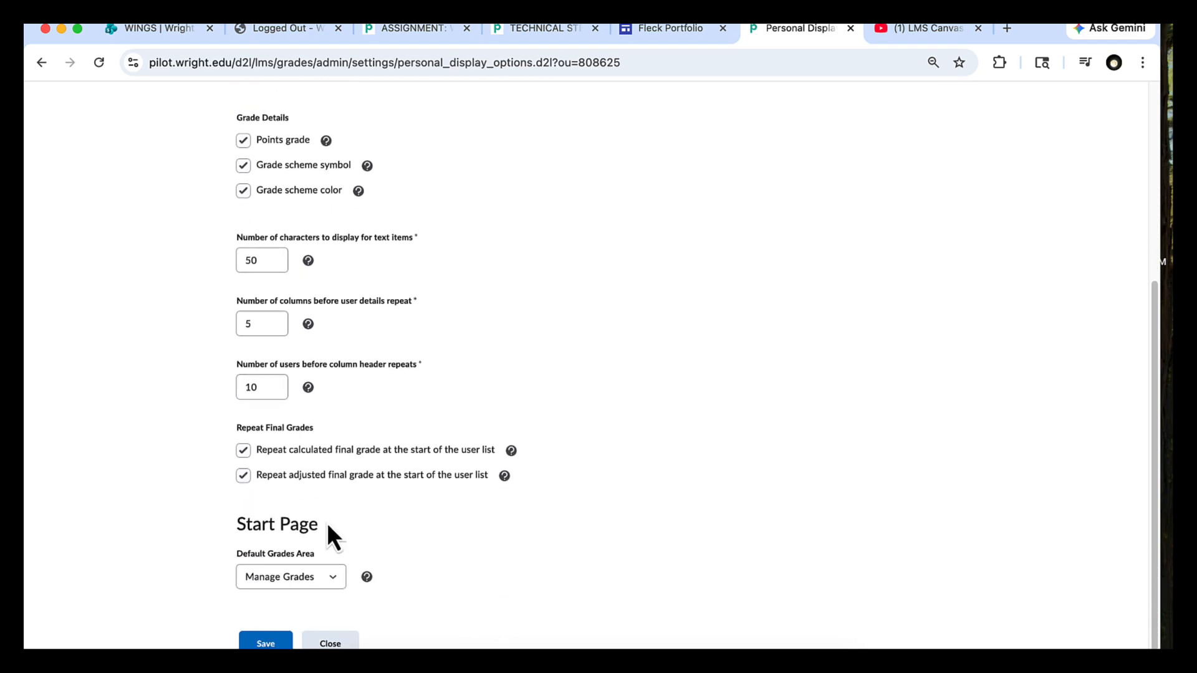
click(334, 575)
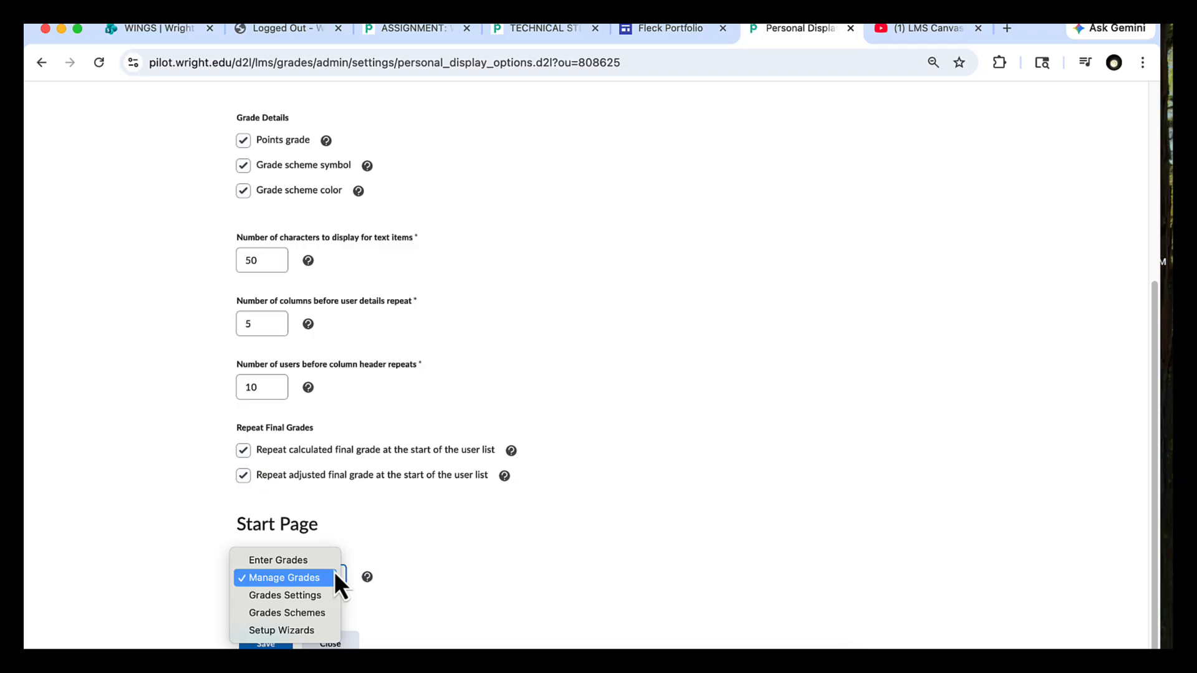
click(331, 575)
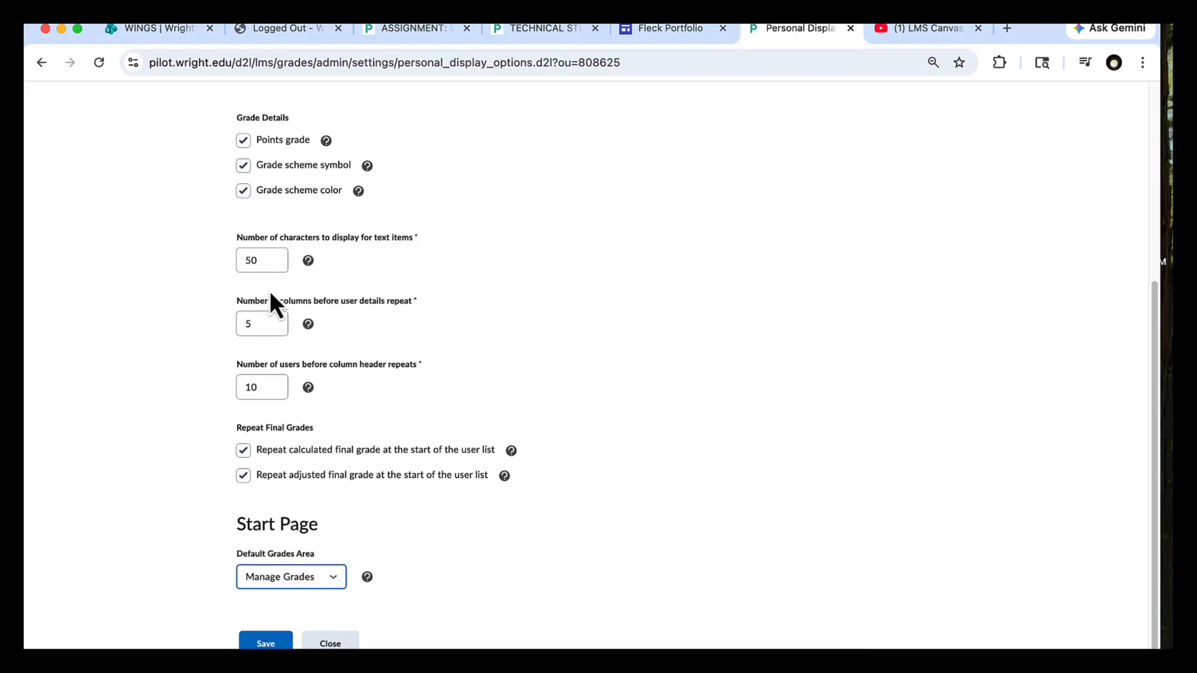
click(274, 642)
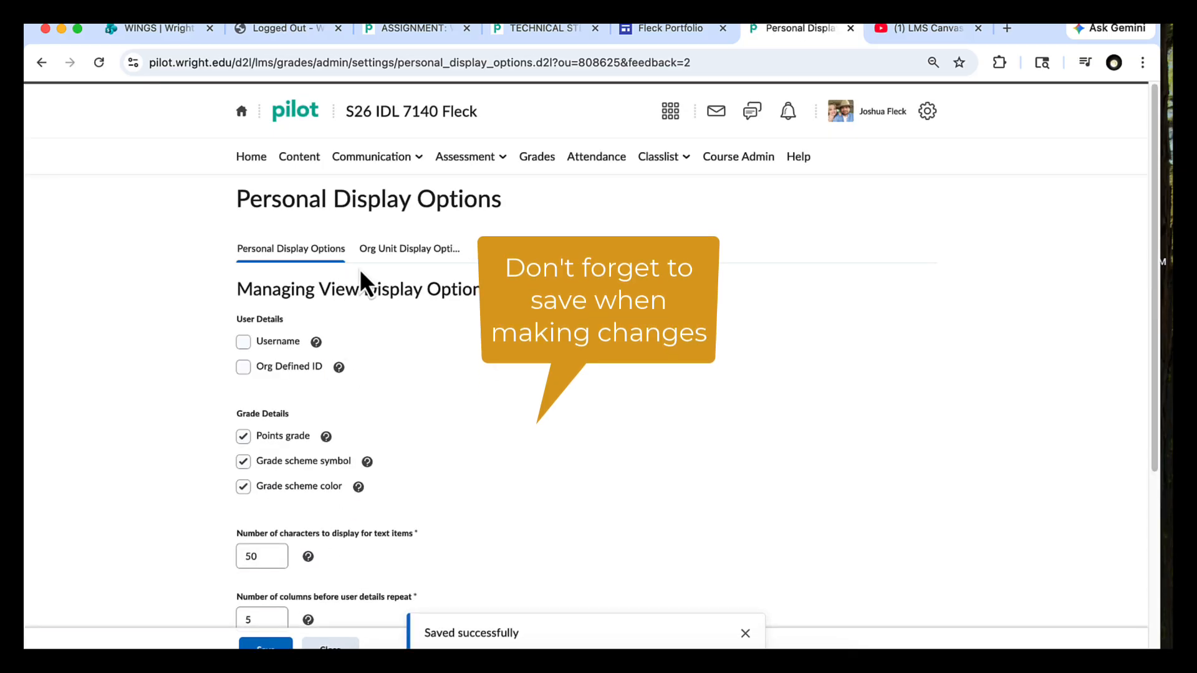
In the org unit display settings, keep points grade, scheme symbol and scheme color enabled for the student view, and save.
click(378, 251)
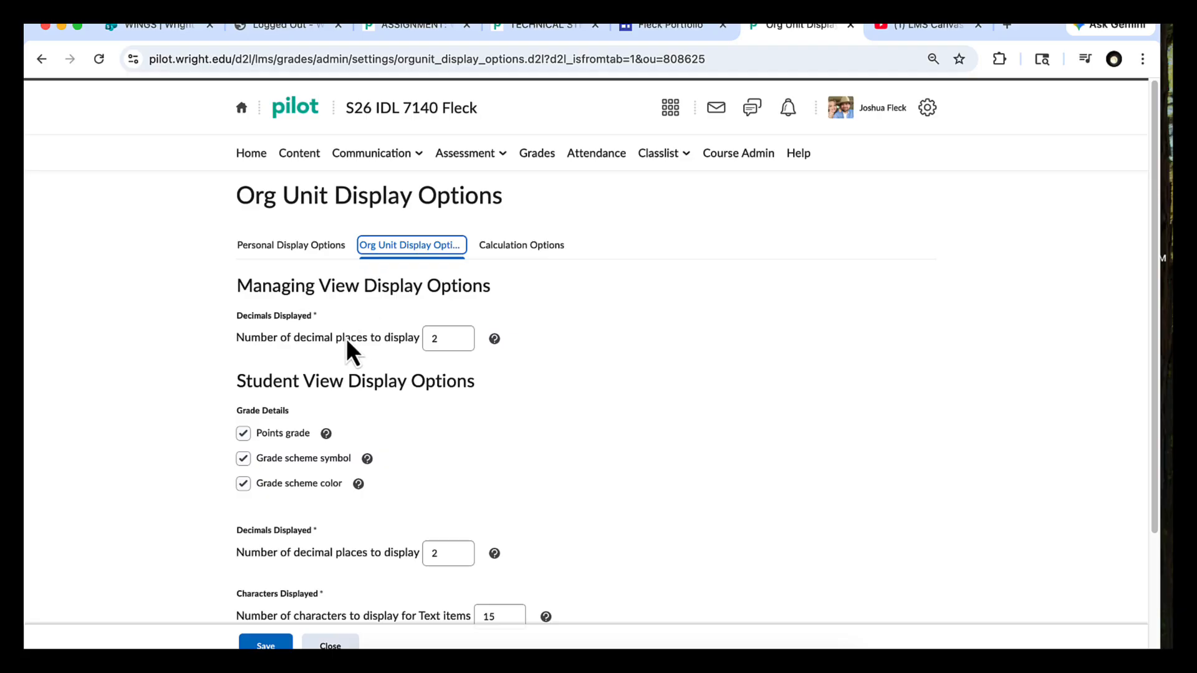
scroll(346, 349, down, 2)
scroll(344, 346, down, 3)
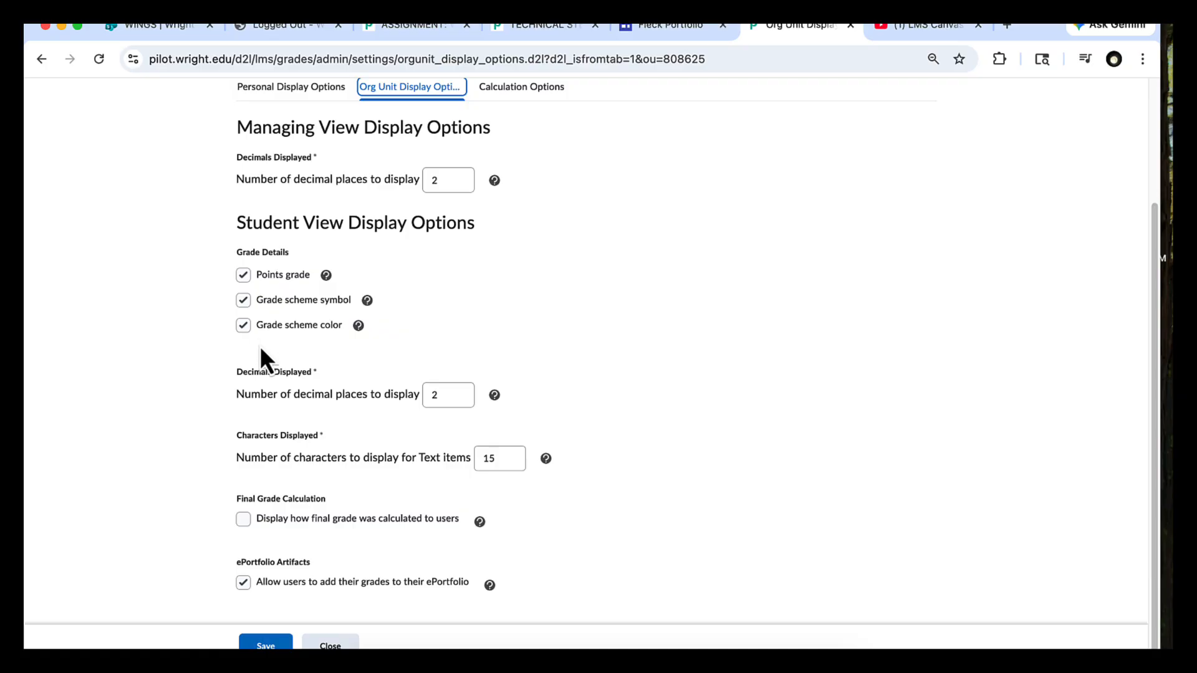
click(248, 276)
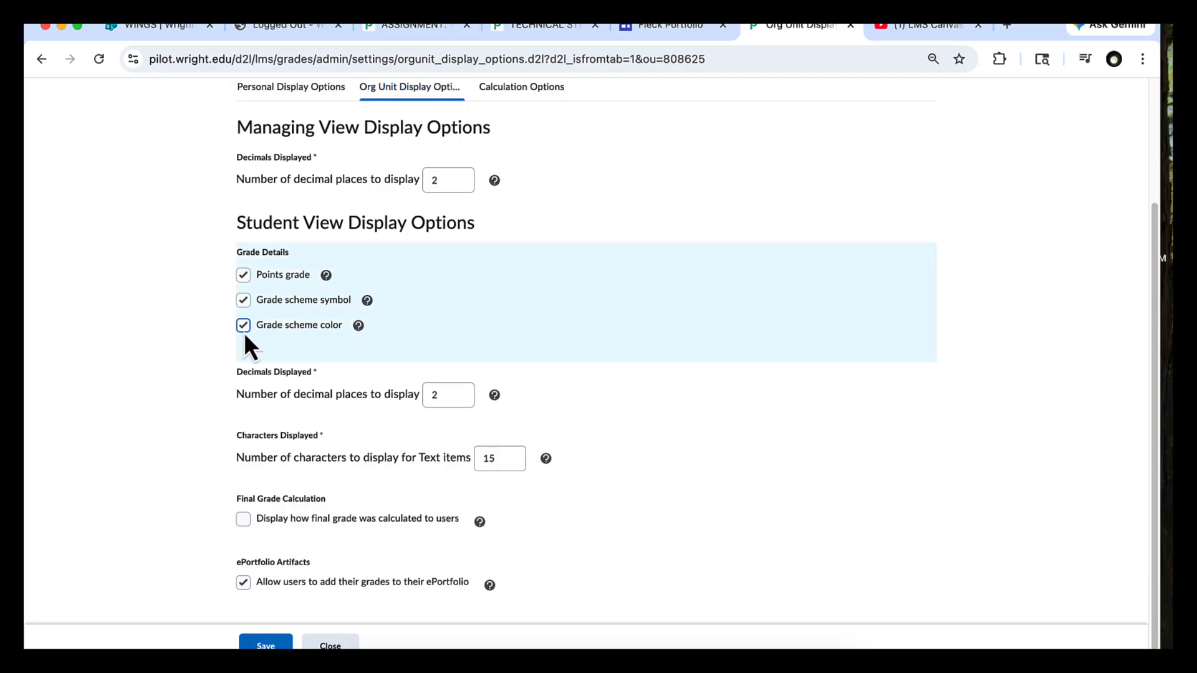
scroll(246, 342, down, 1)
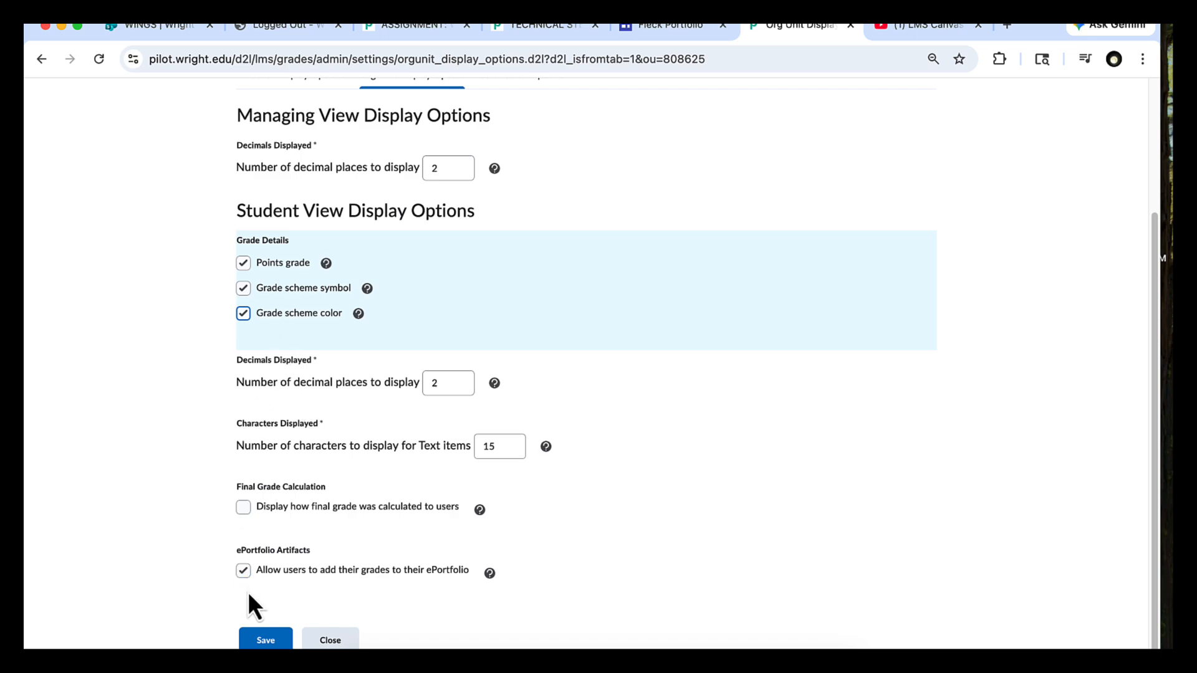
click(266, 640)
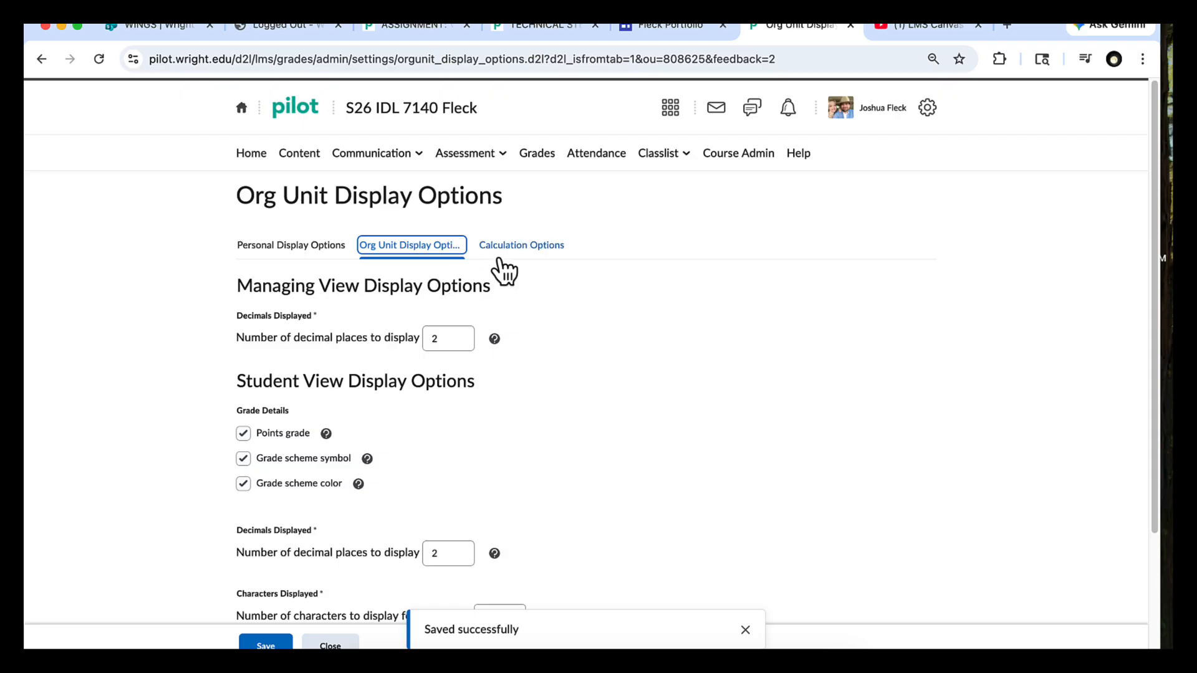
In the grade calculation settings, choose Points as the grading system.
click(499, 251)
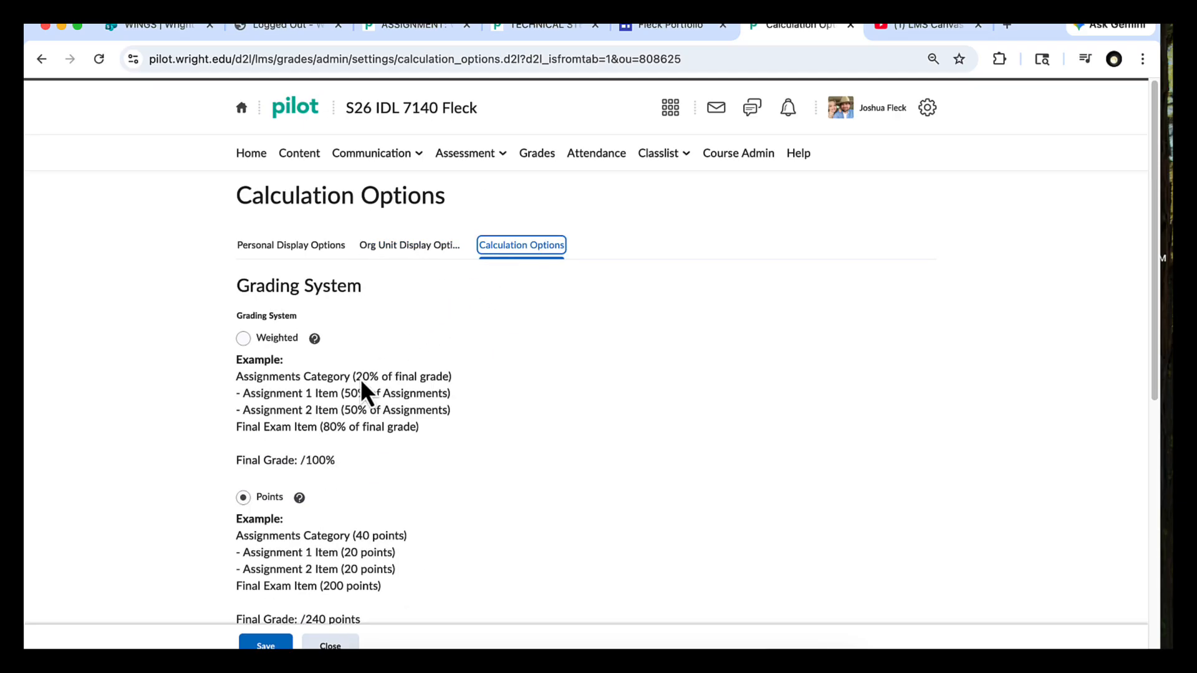
scroll(323, 364, down, 1)
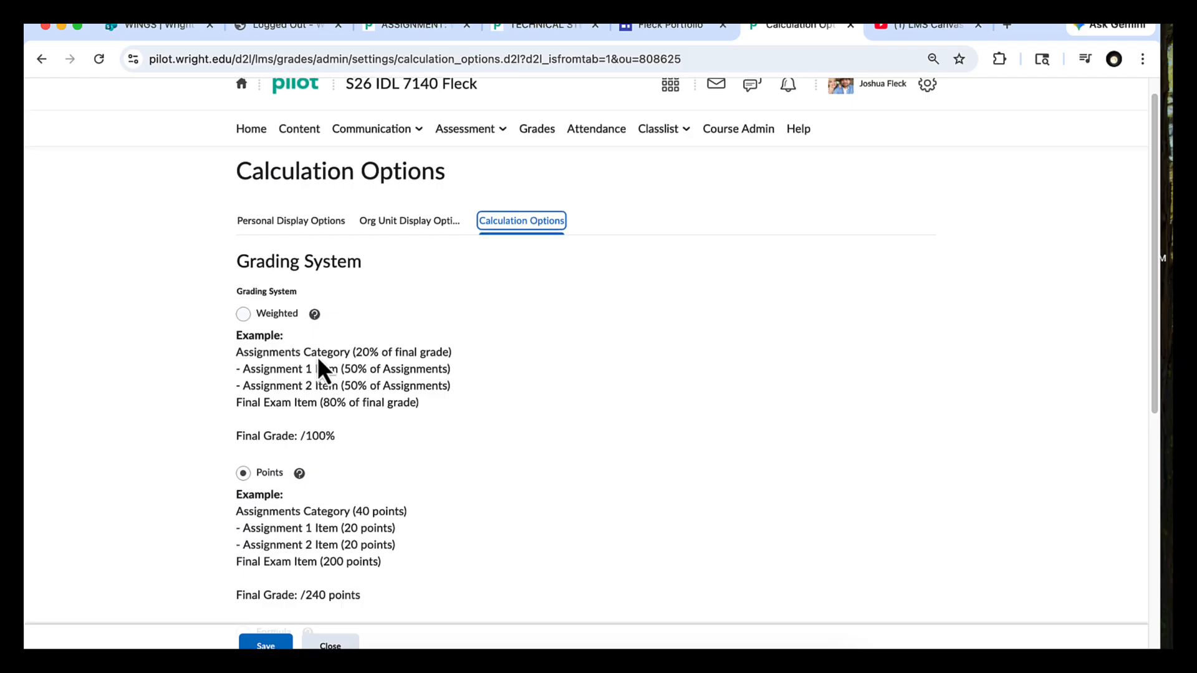
scroll(318, 361, down, 4)
scroll(317, 356, down, 3)
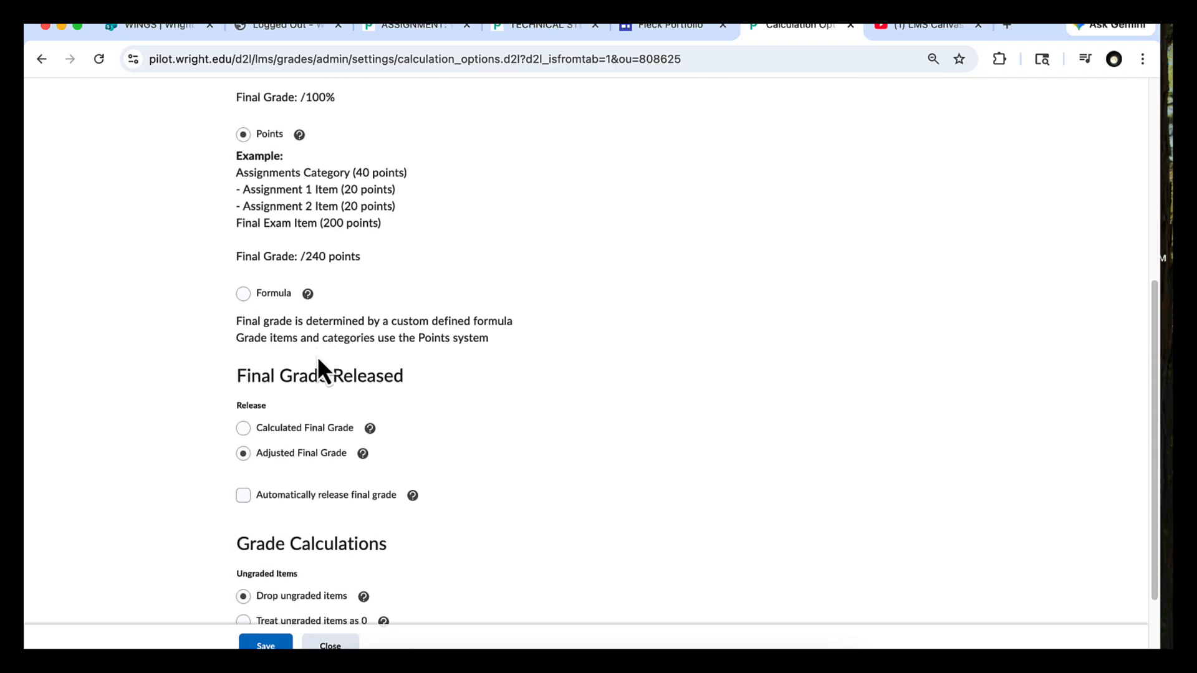
scroll(299, 349, up, 4)
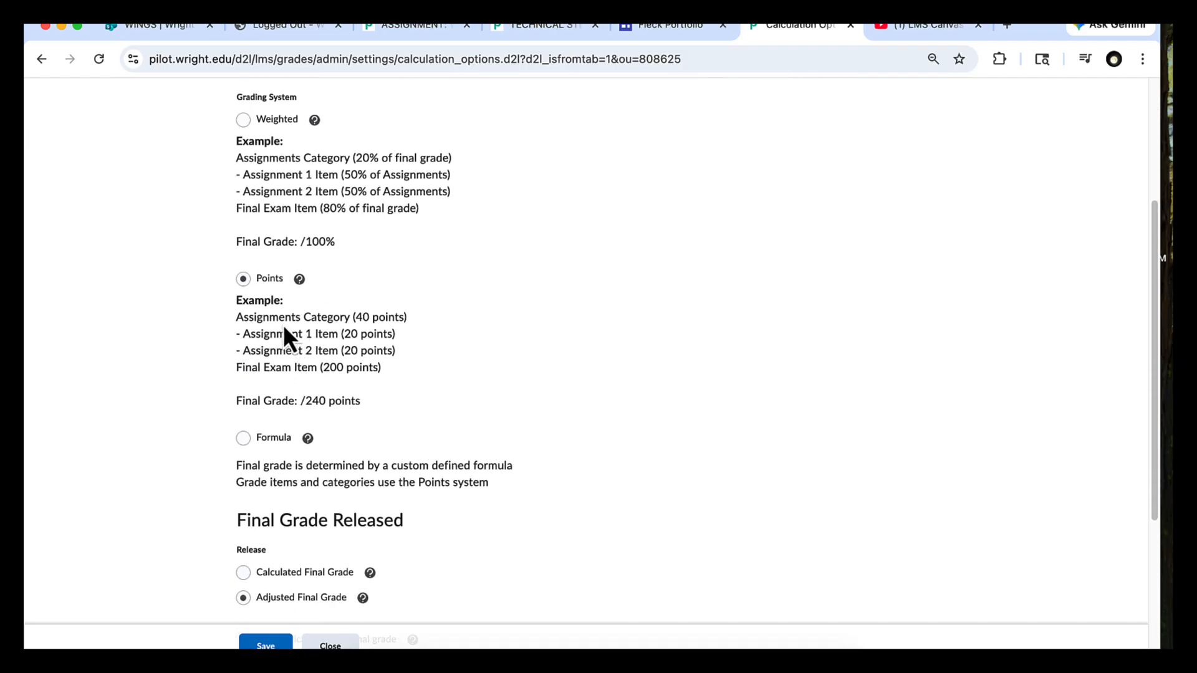
click(243, 279)
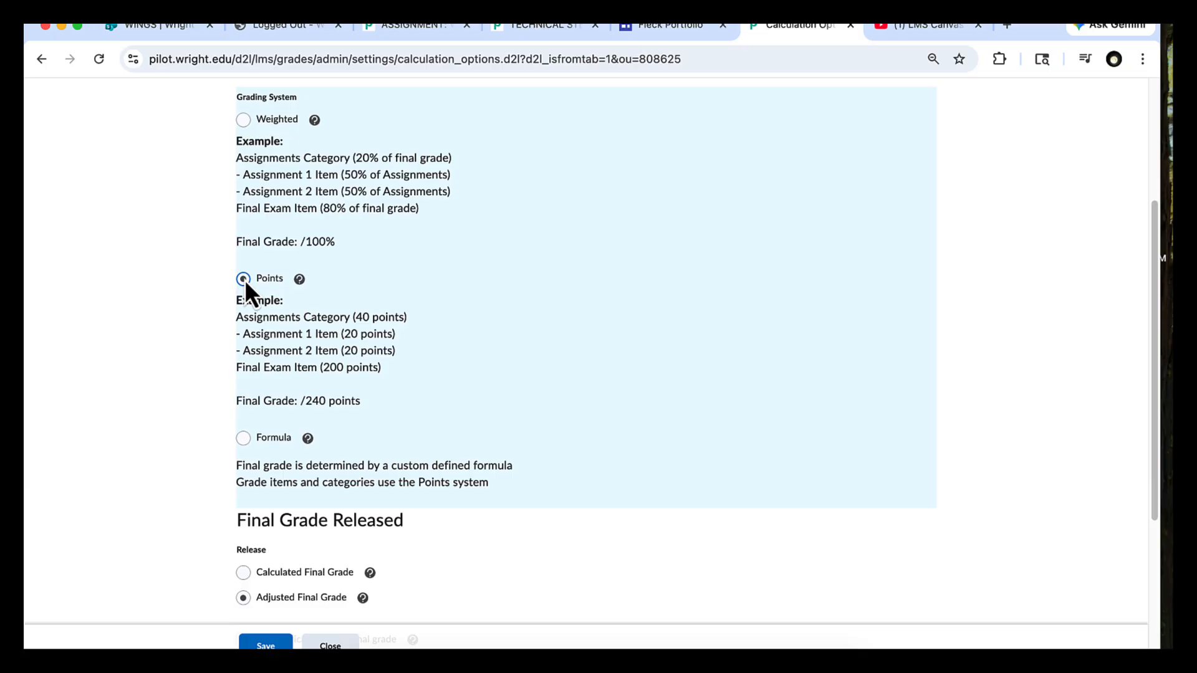
Release the adjusted final grade, keep final grades automatically updated, and save the calculation settings.
scroll(293, 384, down, 1)
scroll(293, 384, down, 4)
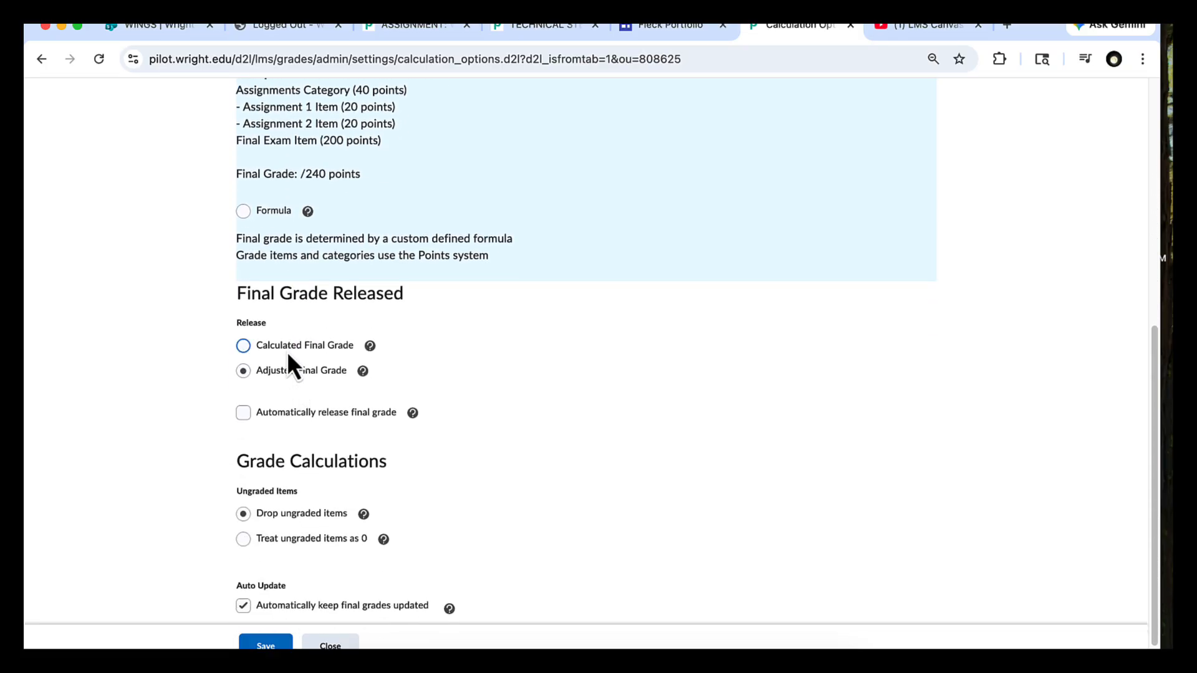
click(273, 369)
scroll(267, 439, down, 1)
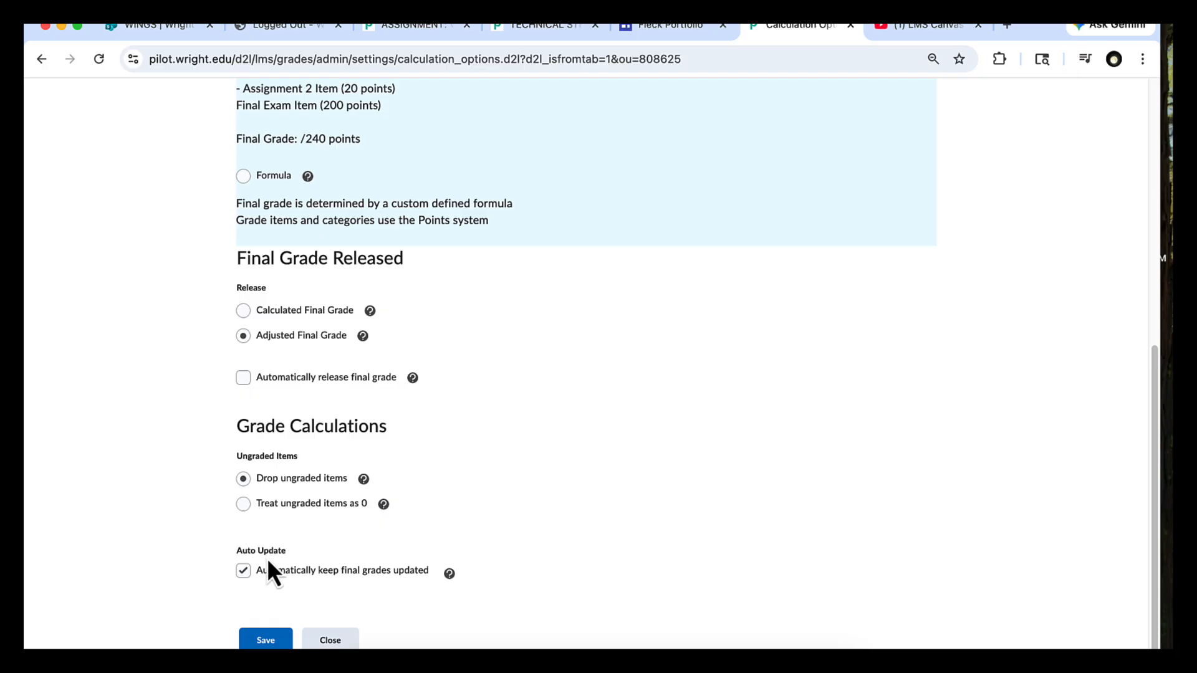
click(243, 571)
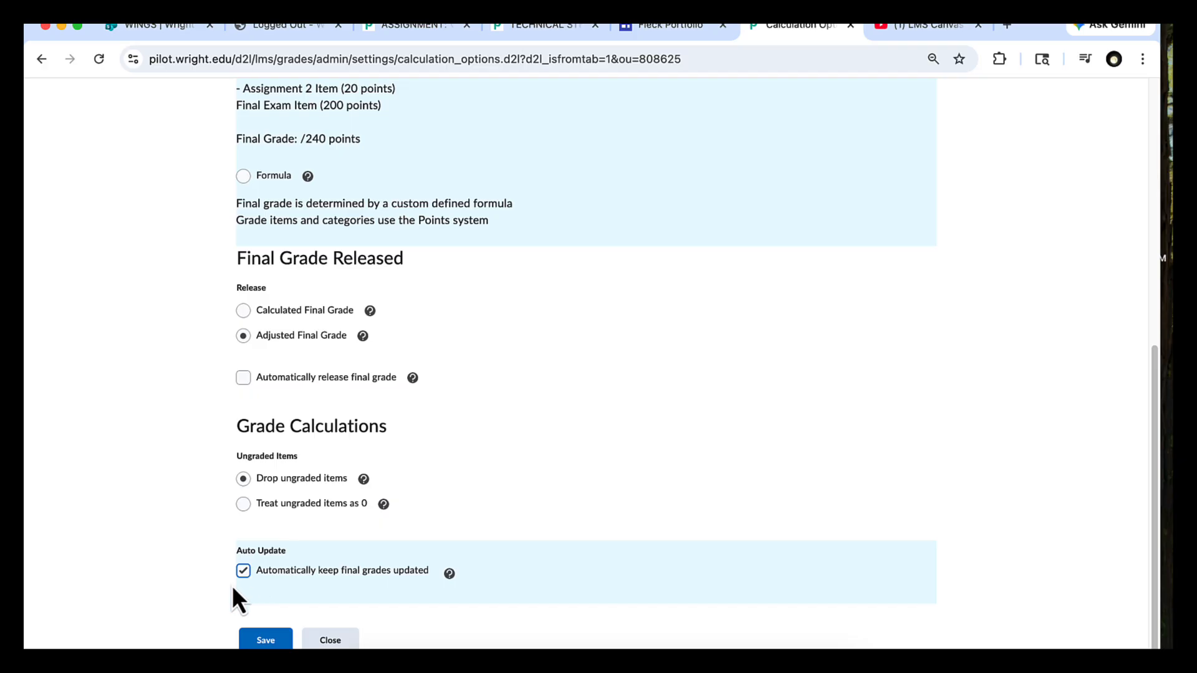
click(267, 641)
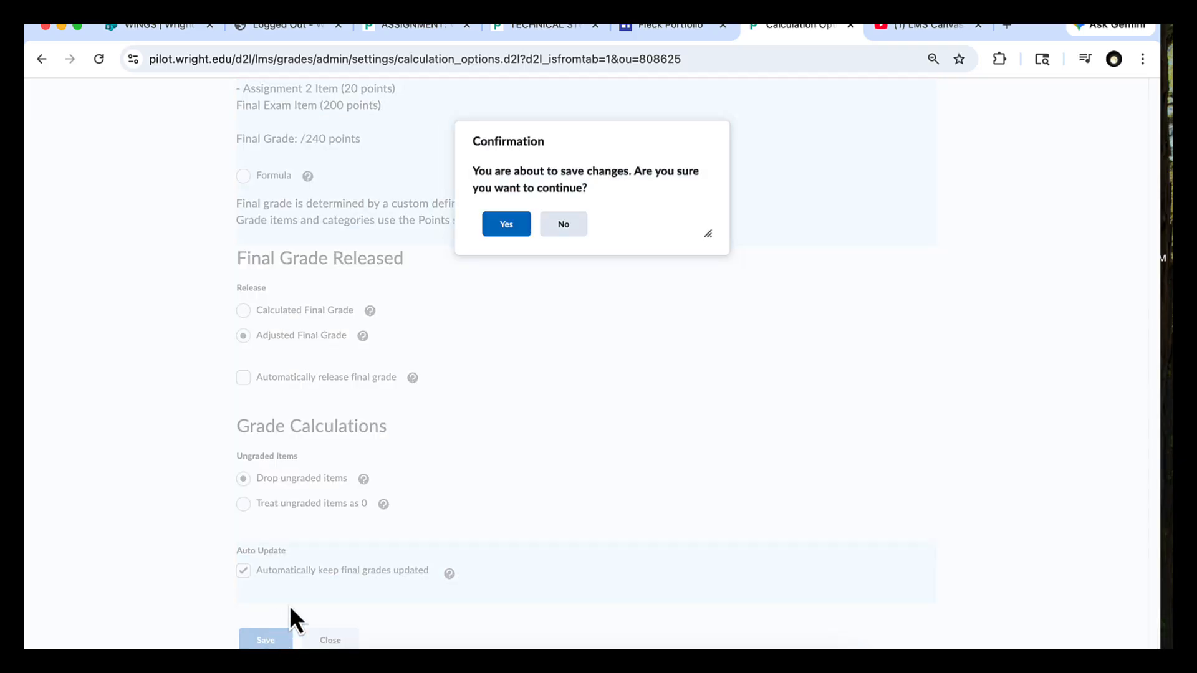
click(506, 225)
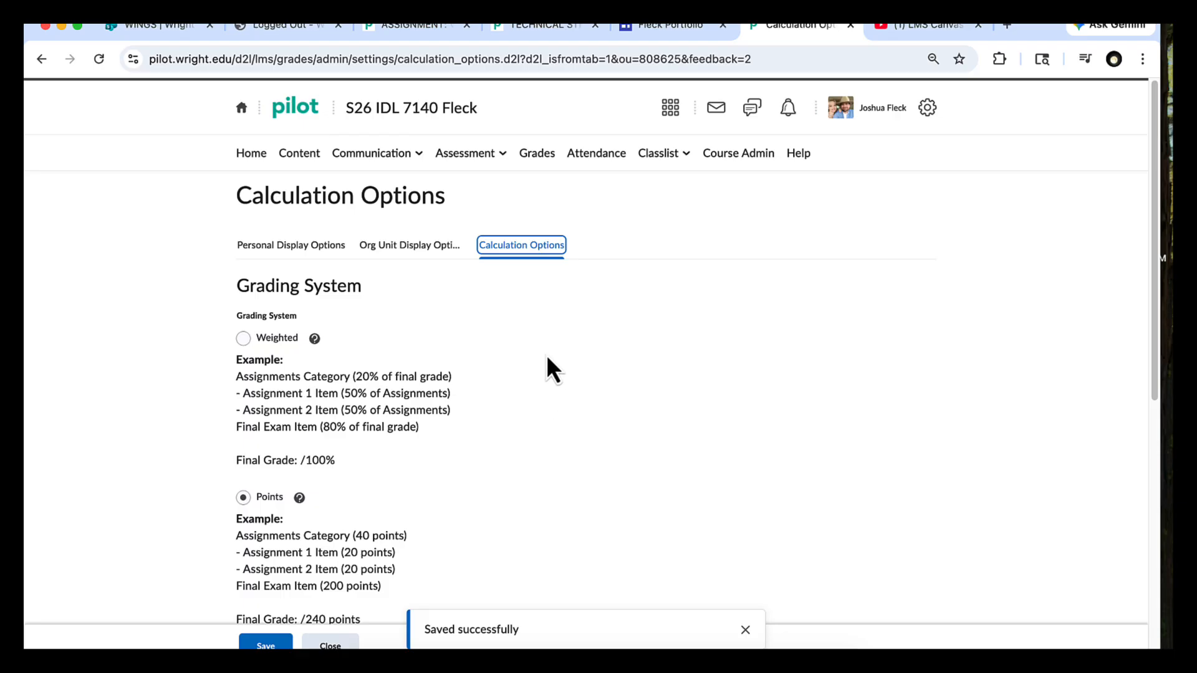
Create a new grade category named WEEK 3 in the grade book, then save and close it.
click(546, 149)
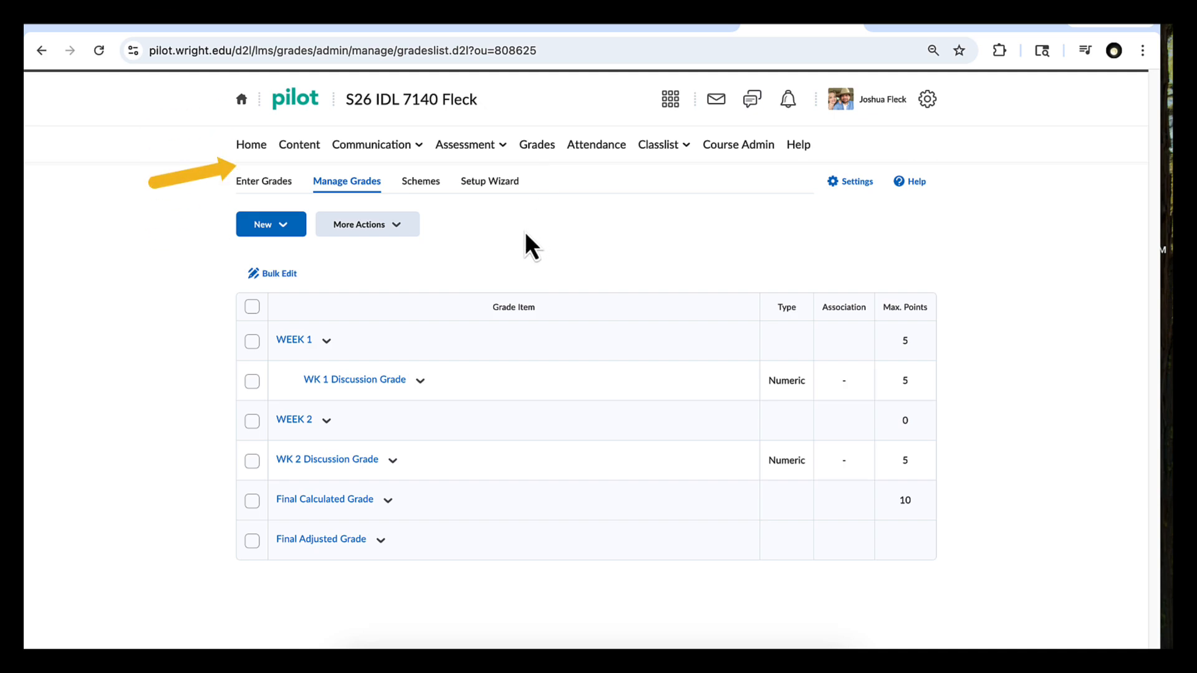
click(298, 232)
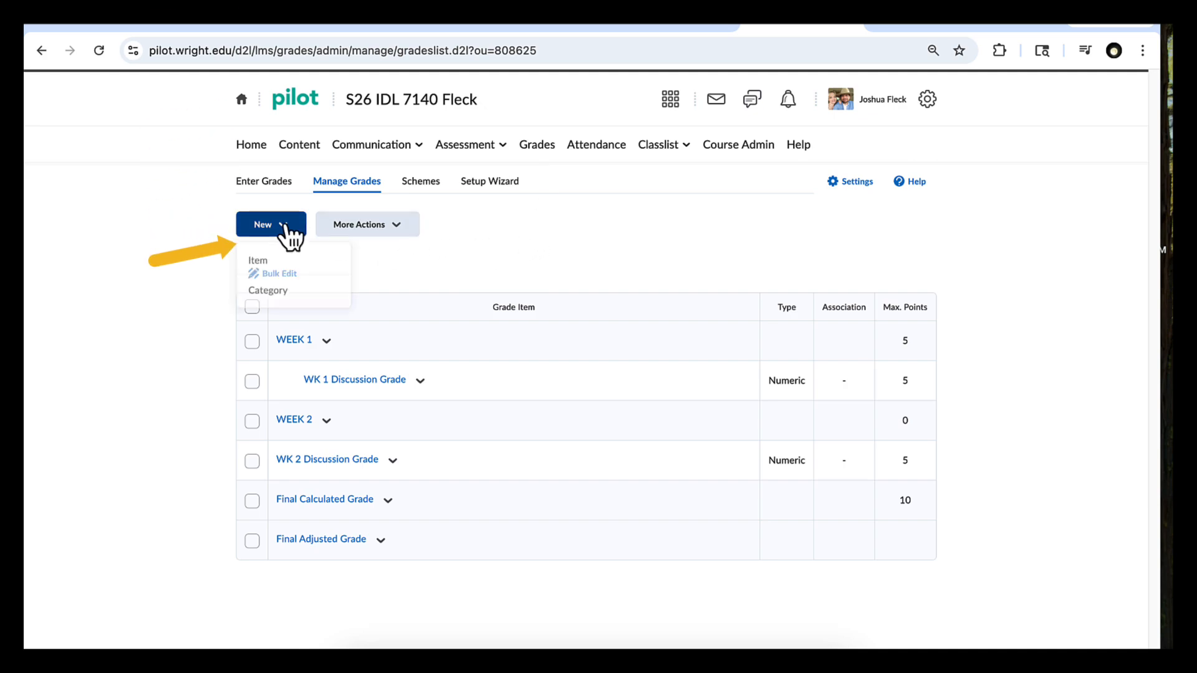
click(280, 291)
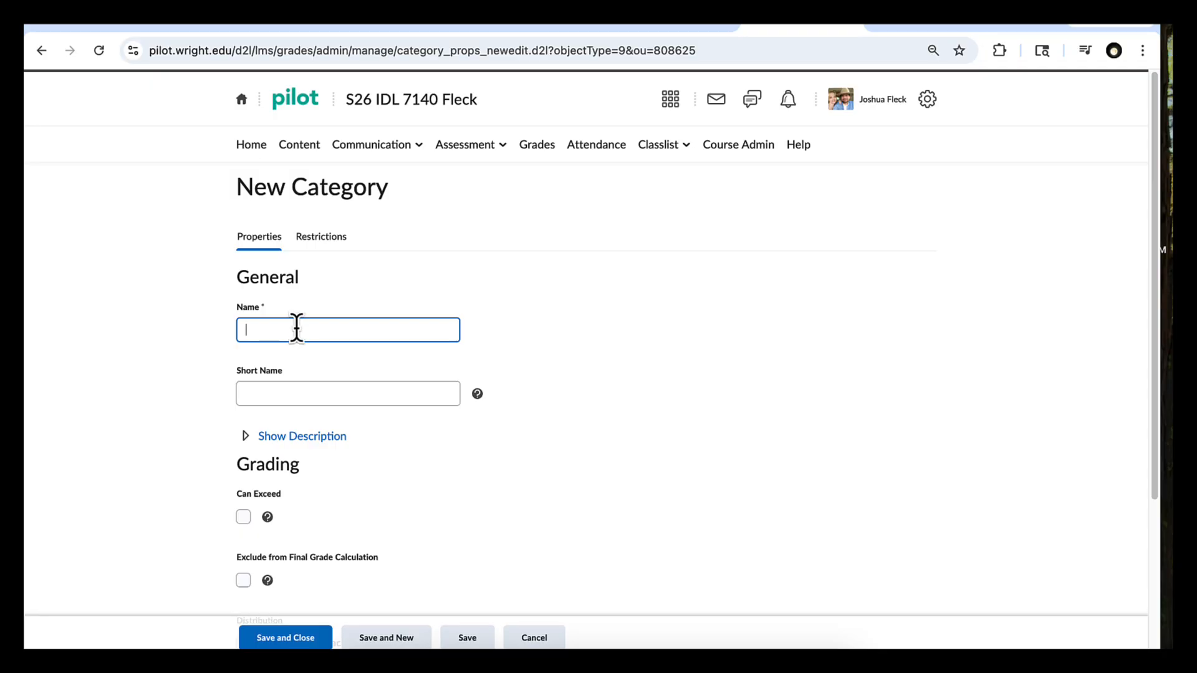
text(WEEK 3)
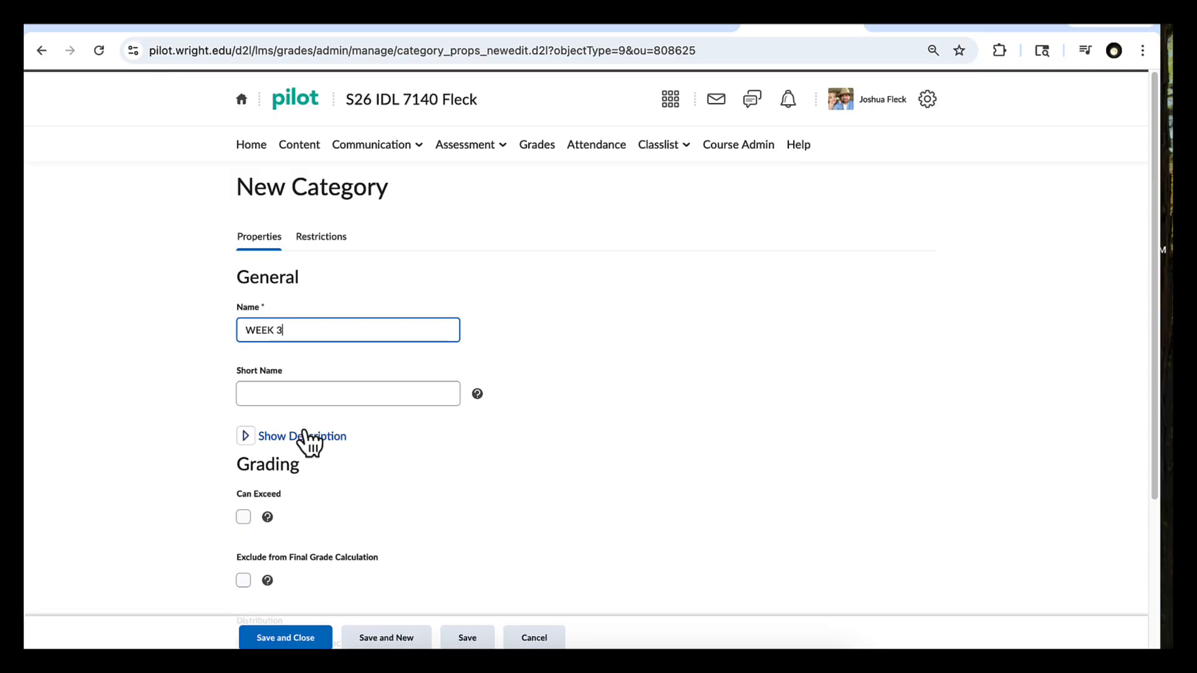
scroll(308, 439, down, 3)
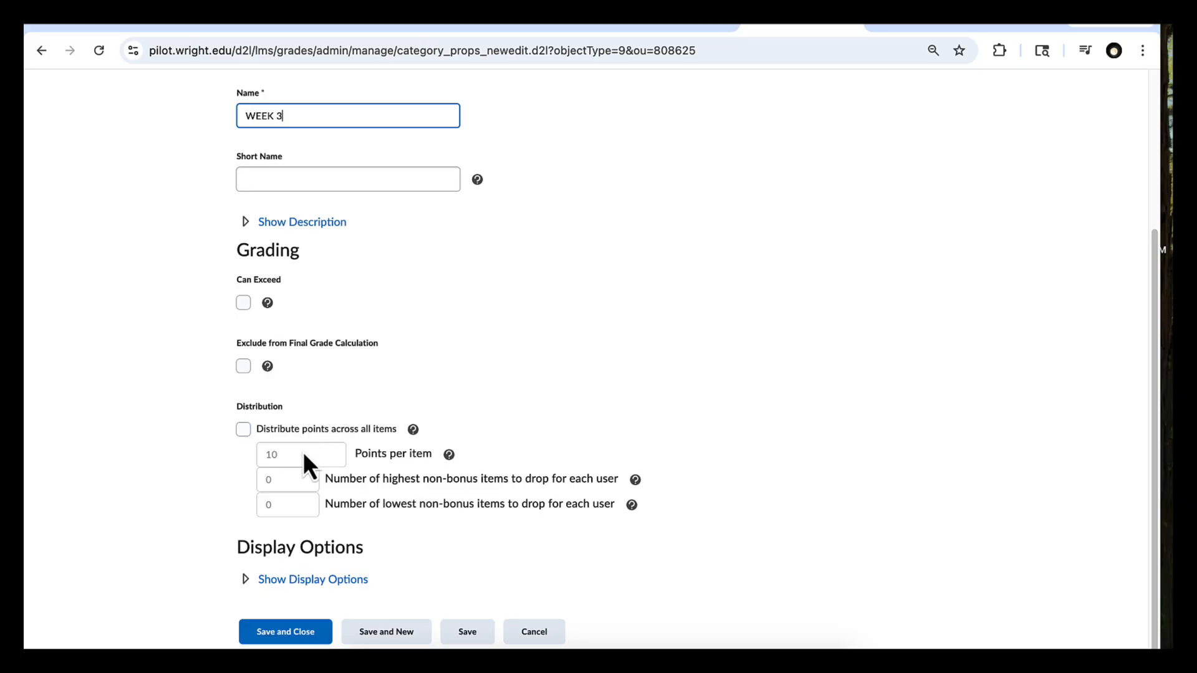
click(303, 633)
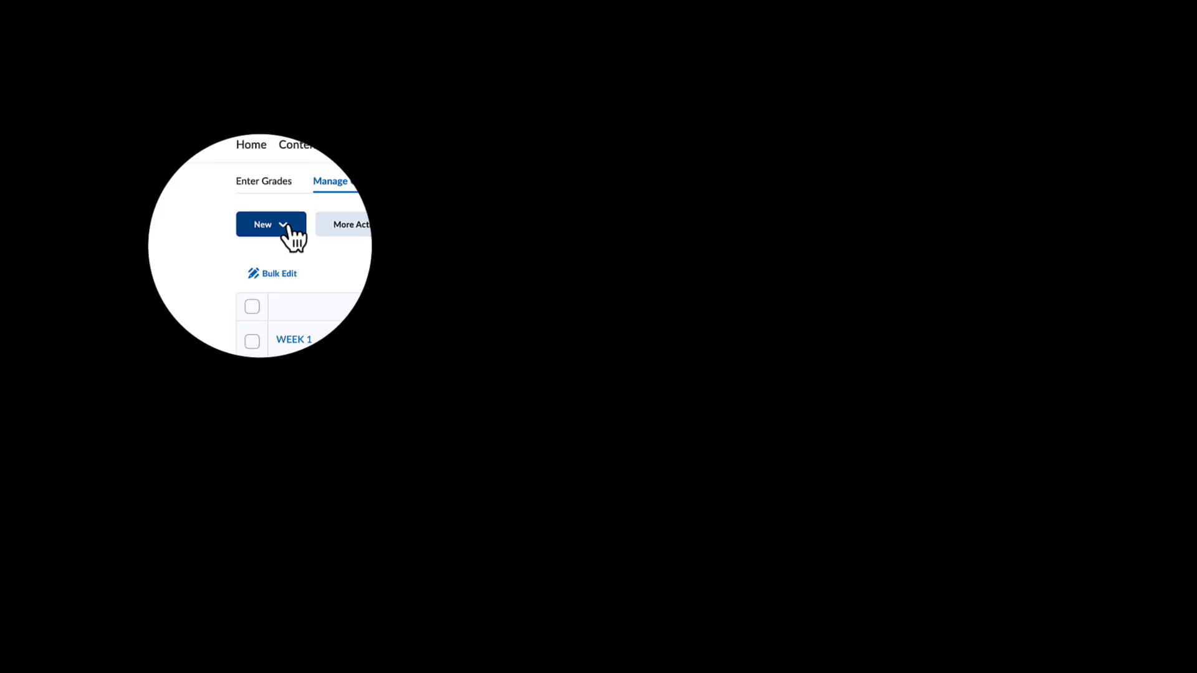
Start a new grade item in the grade book and choose Numeric as its type.
click(288, 228)
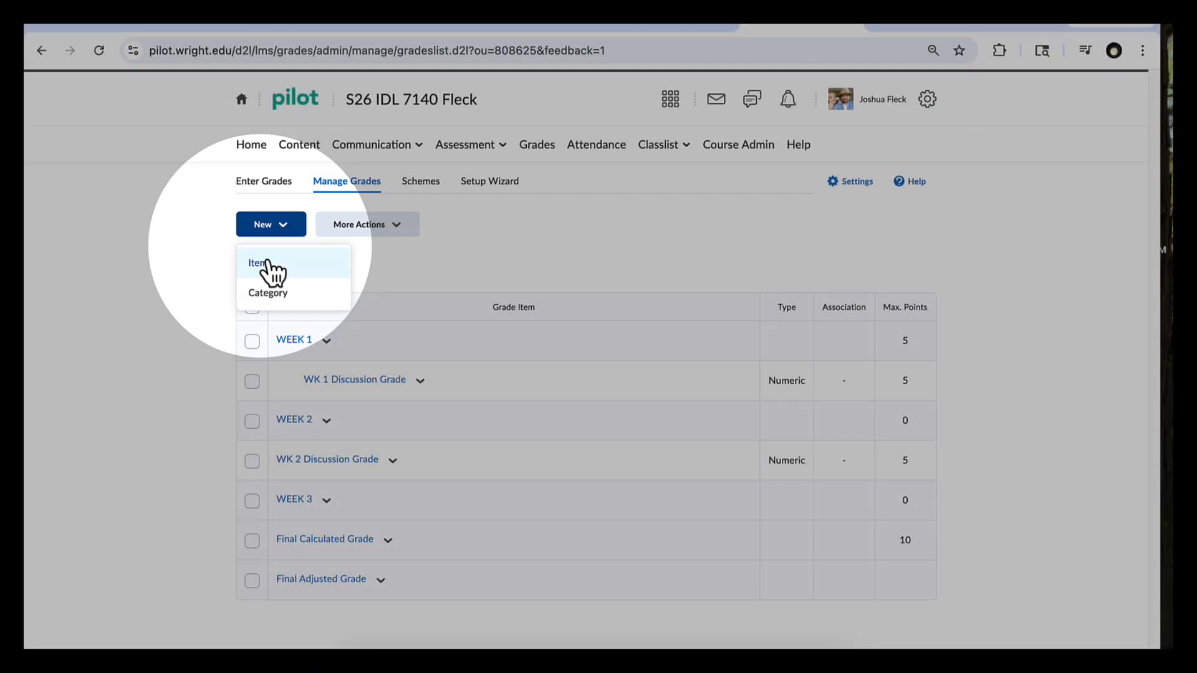
click(266, 262)
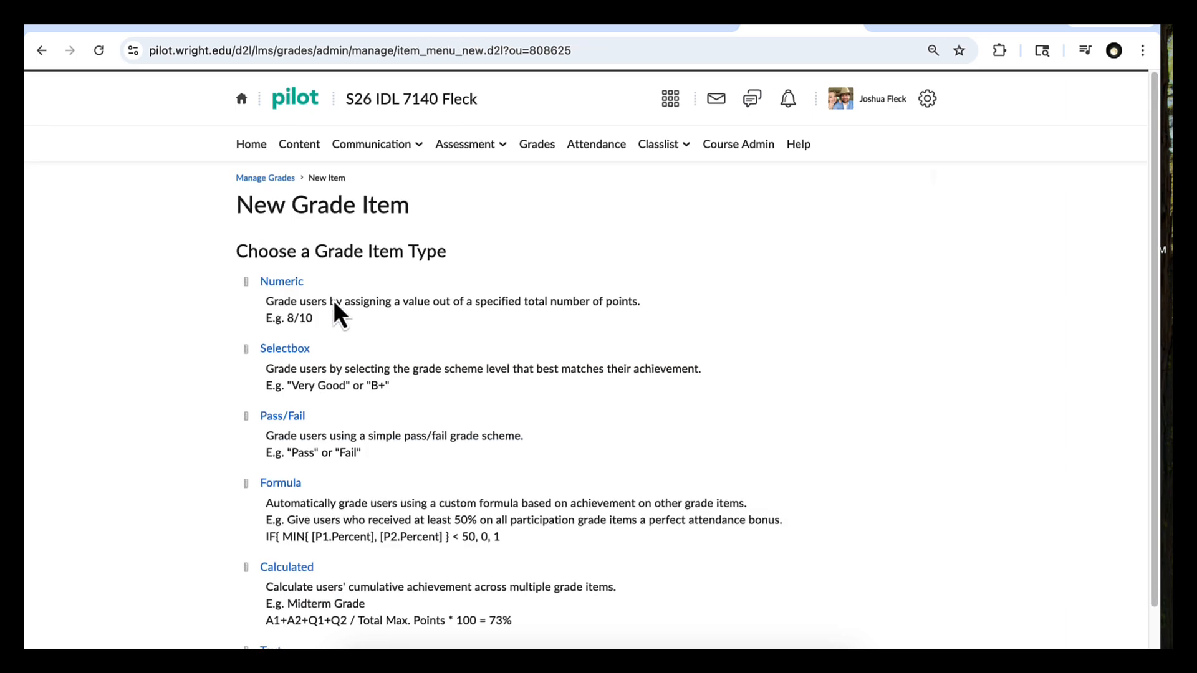
scroll(333, 300, down, 1)
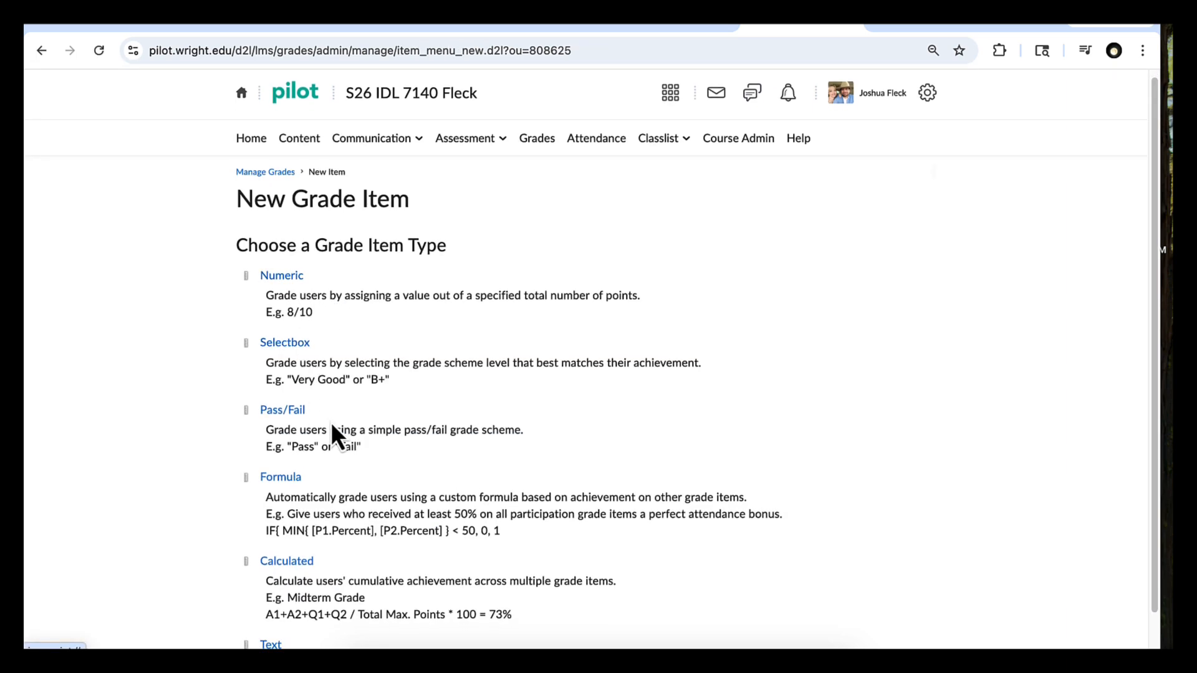
scroll(333, 467, down, 1)
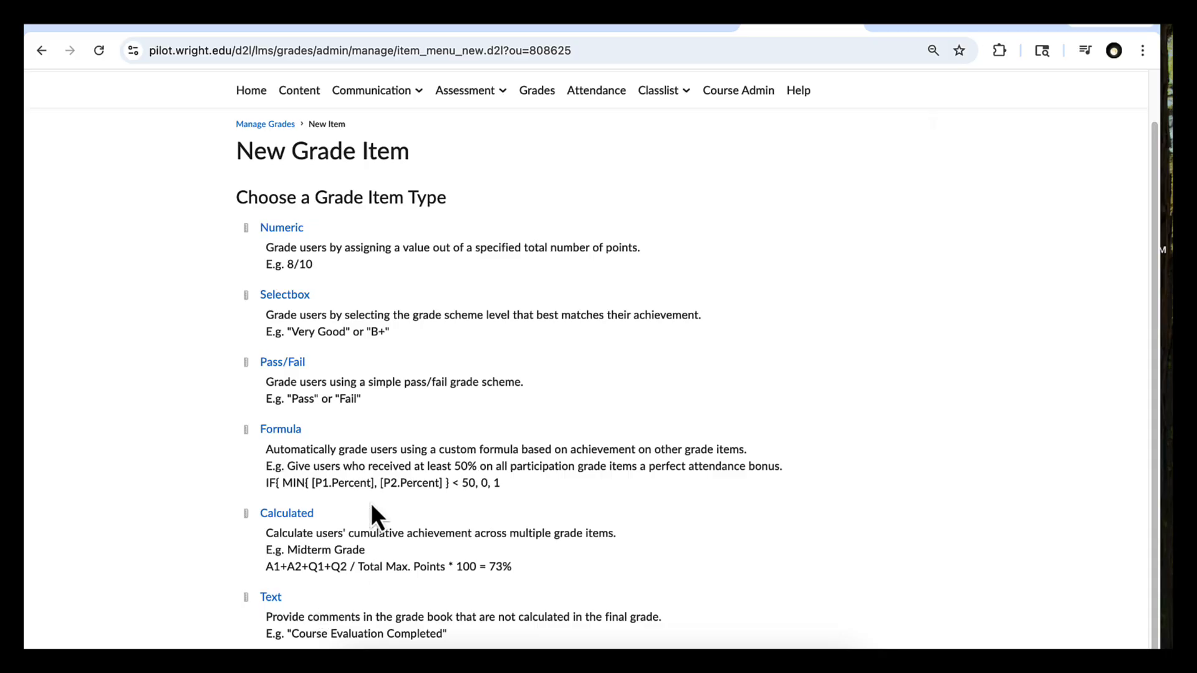
click(292, 229)
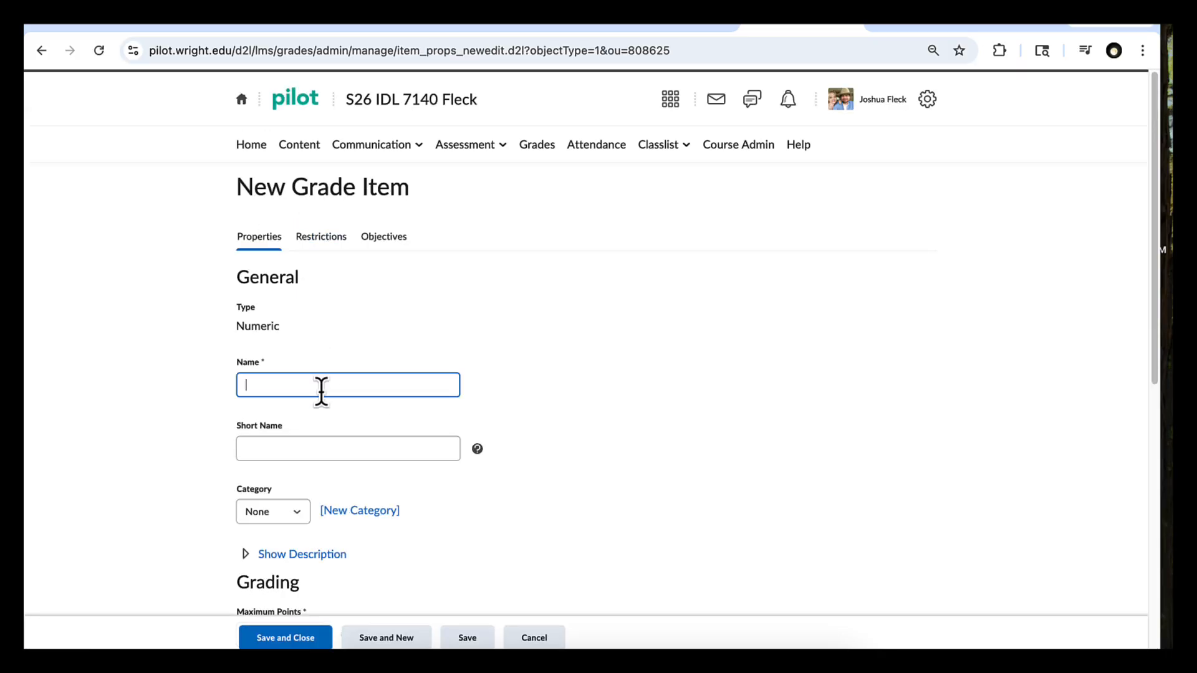
Name the new numeric grade item WK 3 Discussion Post.
text(Week )
text(1)
key(BackSpace)
key(BackSpace)
key(BackSpace)
key(BackSpace)
key(BackSpace)
text(k)
key(BackSpace)
text(K 3 Discussion Post)
Set the WK 3 Discussion Post item's maximum points to 5, then save and close it.
scroll(305, 448, down, 4)
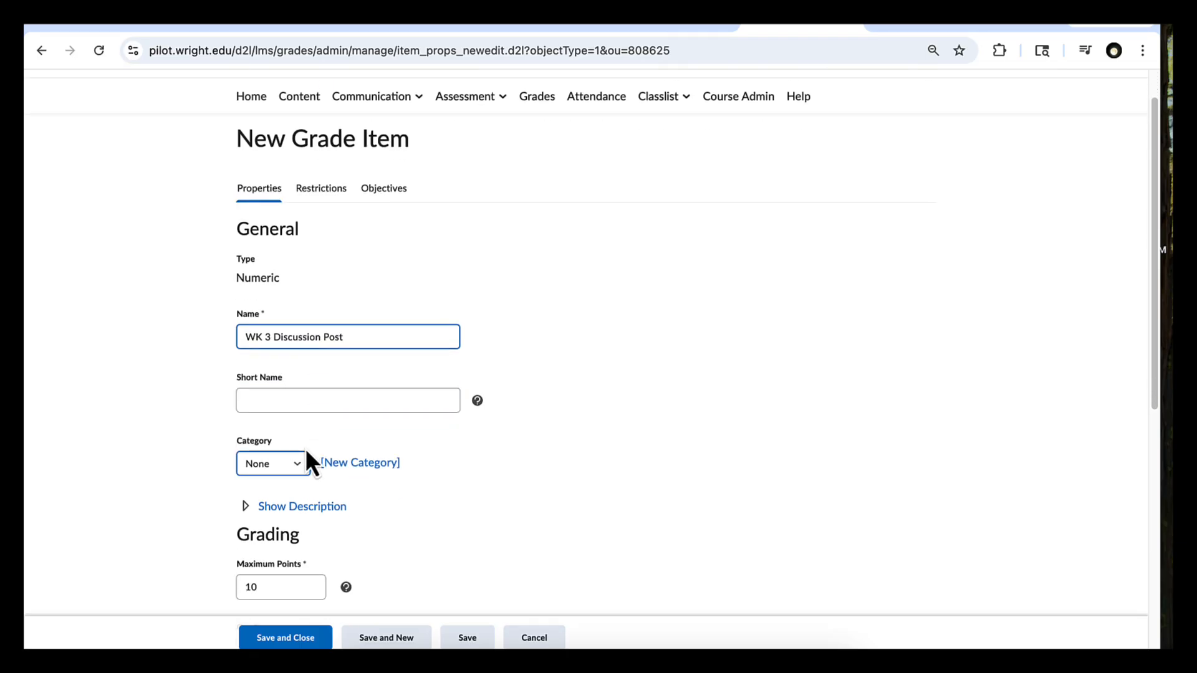
double_click(246, 393)
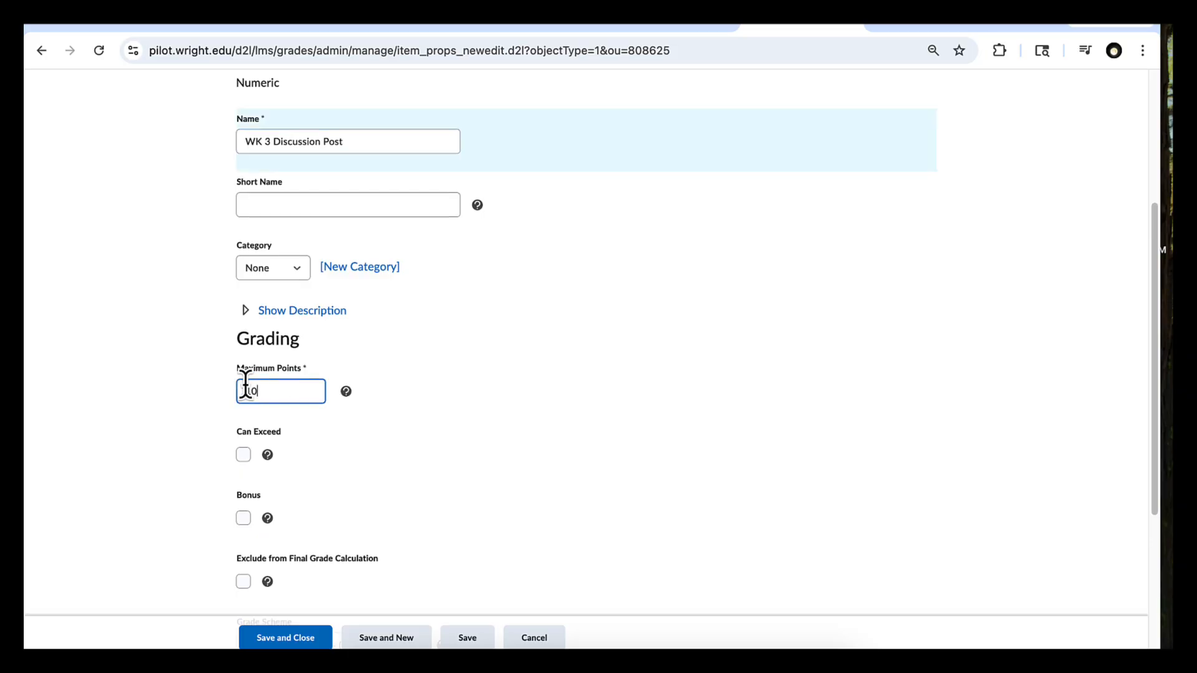
text(5)
scroll(241, 413, down, 2)
scroll(243, 418, down, 3)
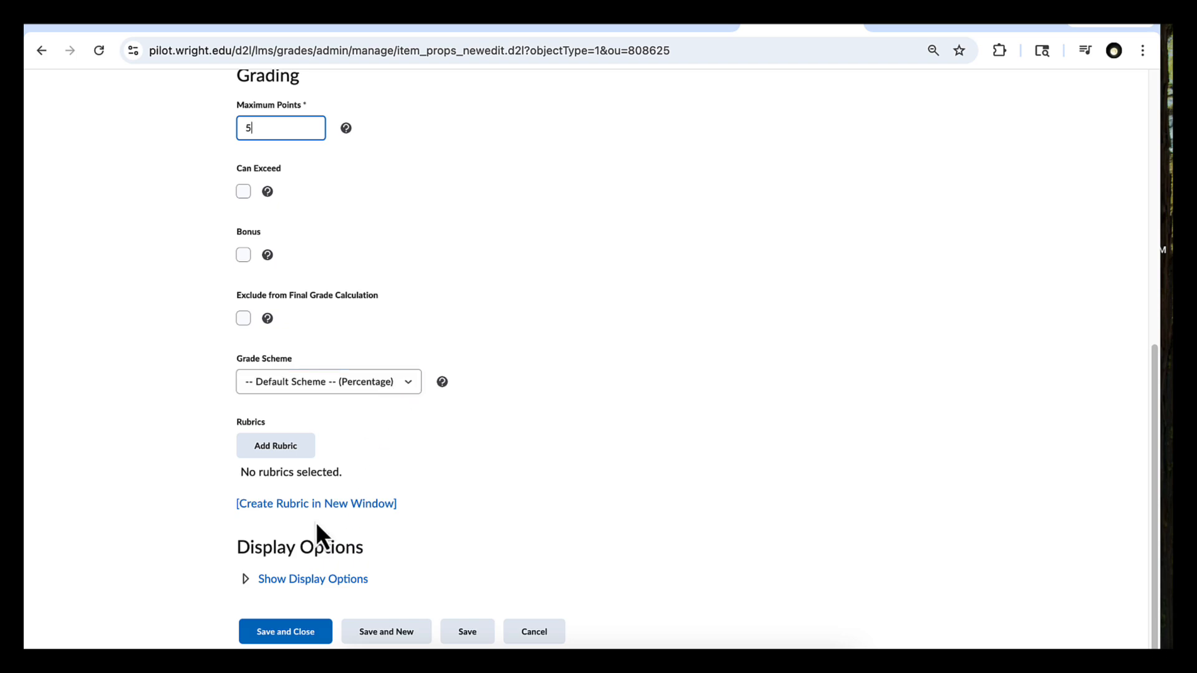
click(284, 634)
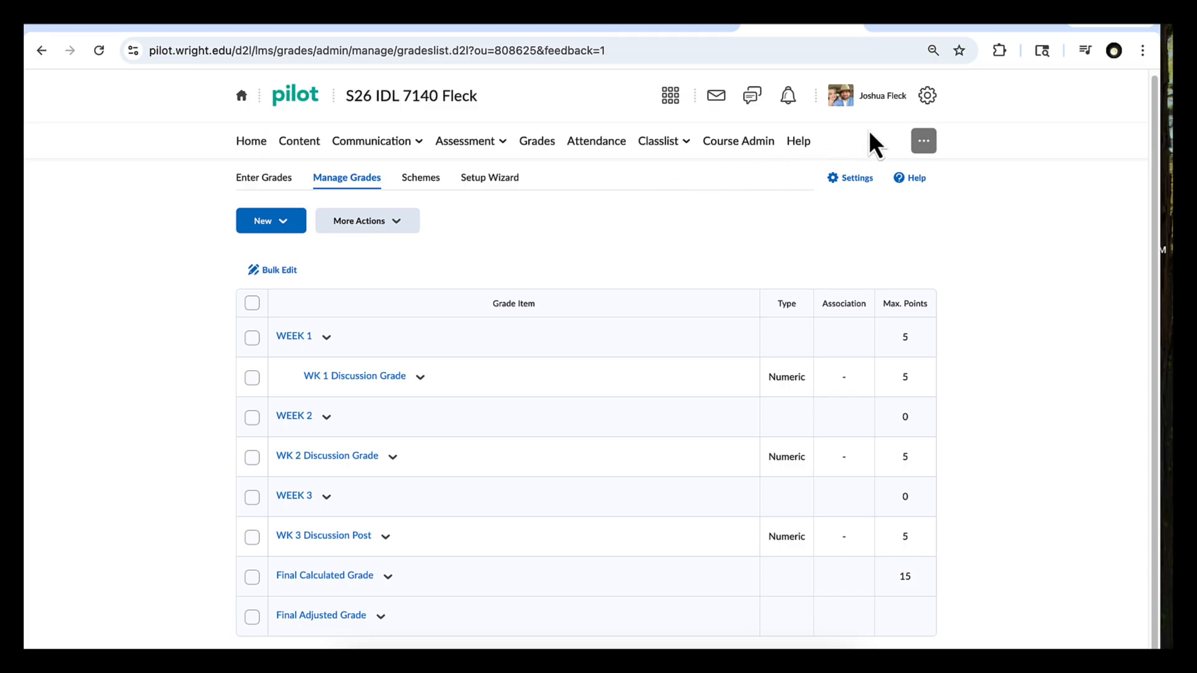
Impersonate the demo student from the class list and open the course grades in the student view.
click(661, 142)
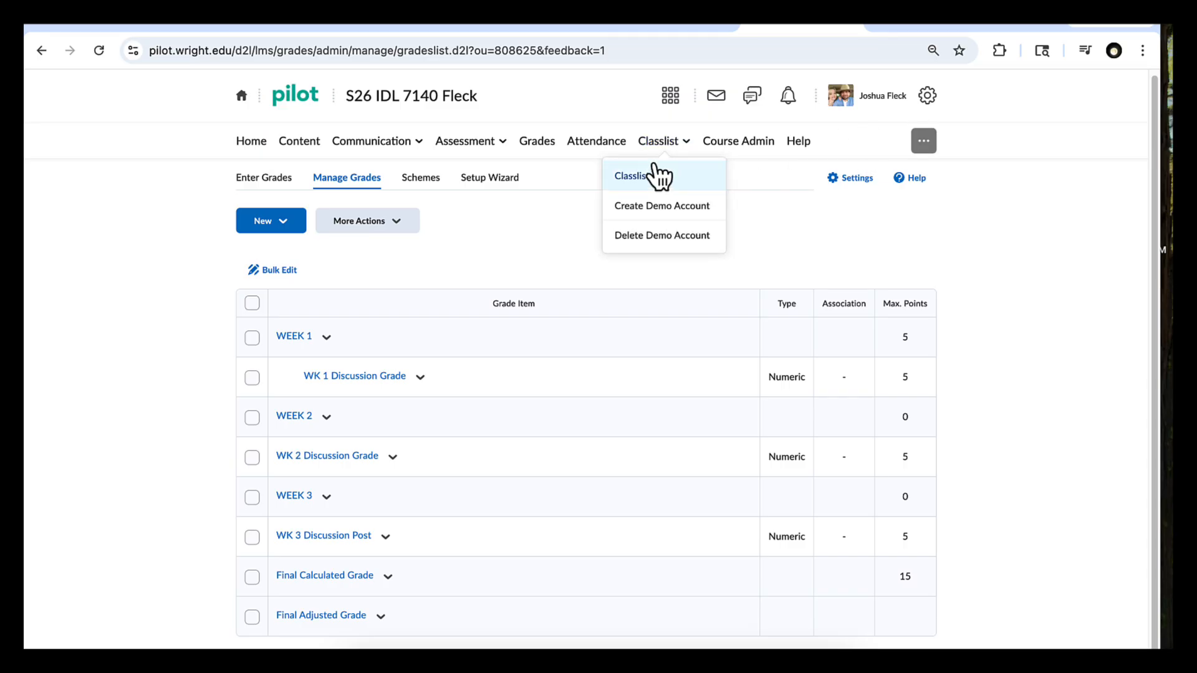
click(652, 177)
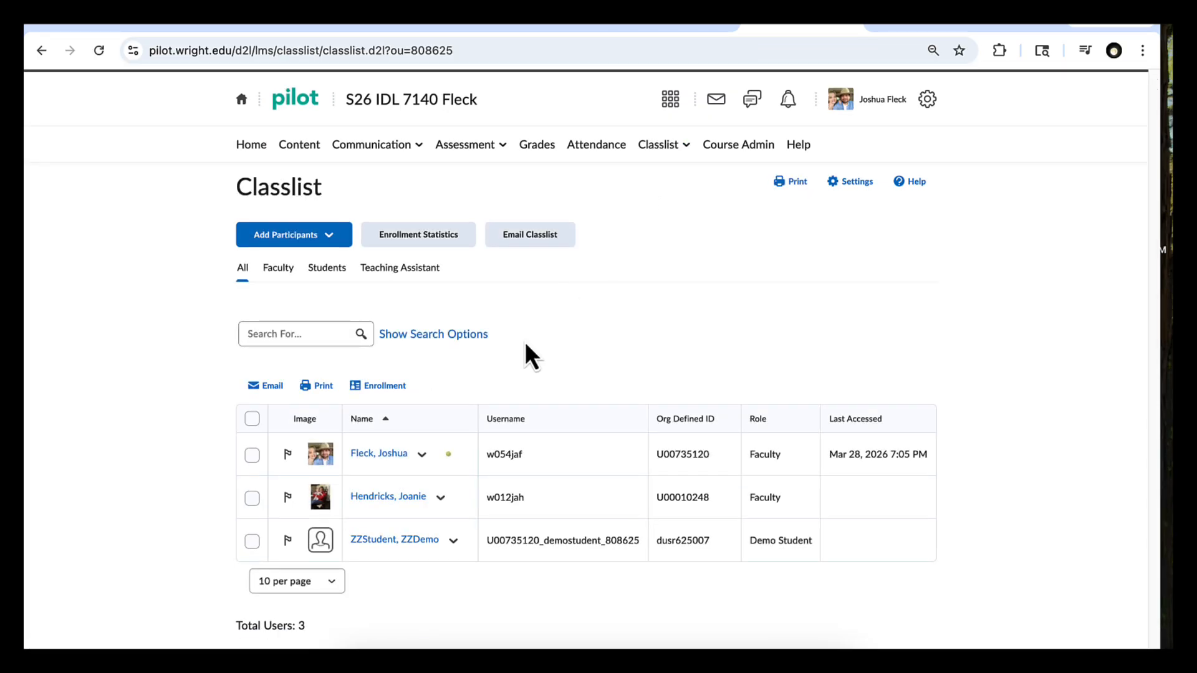
click(454, 540)
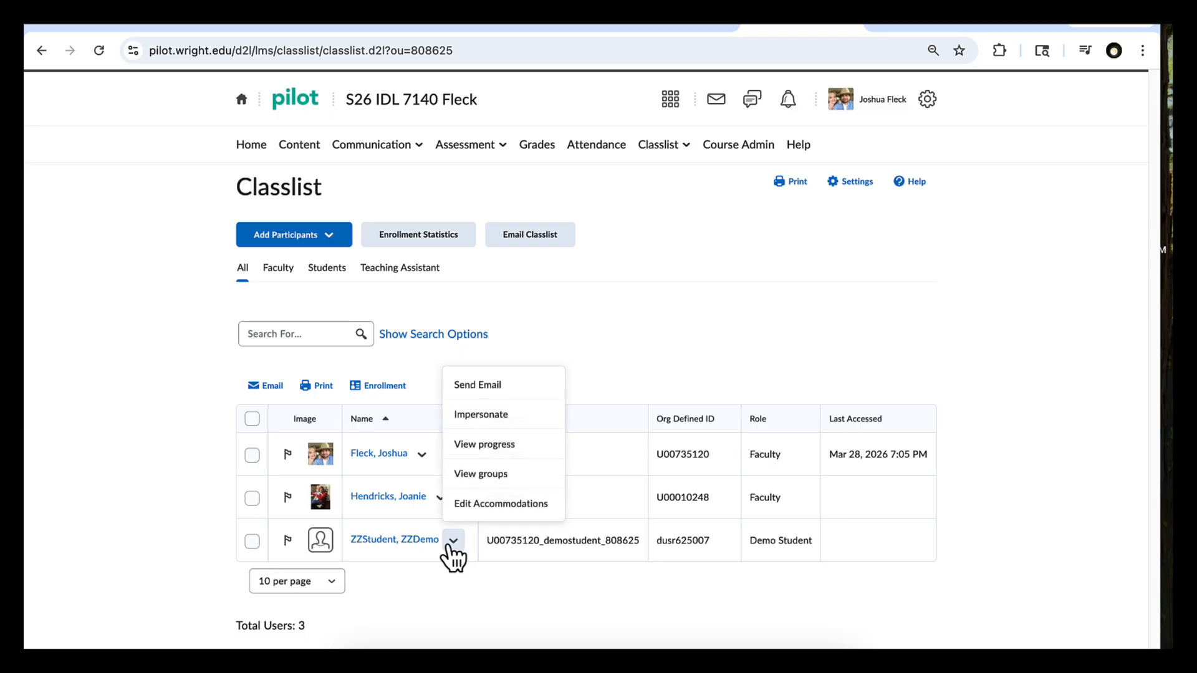
click(473, 417)
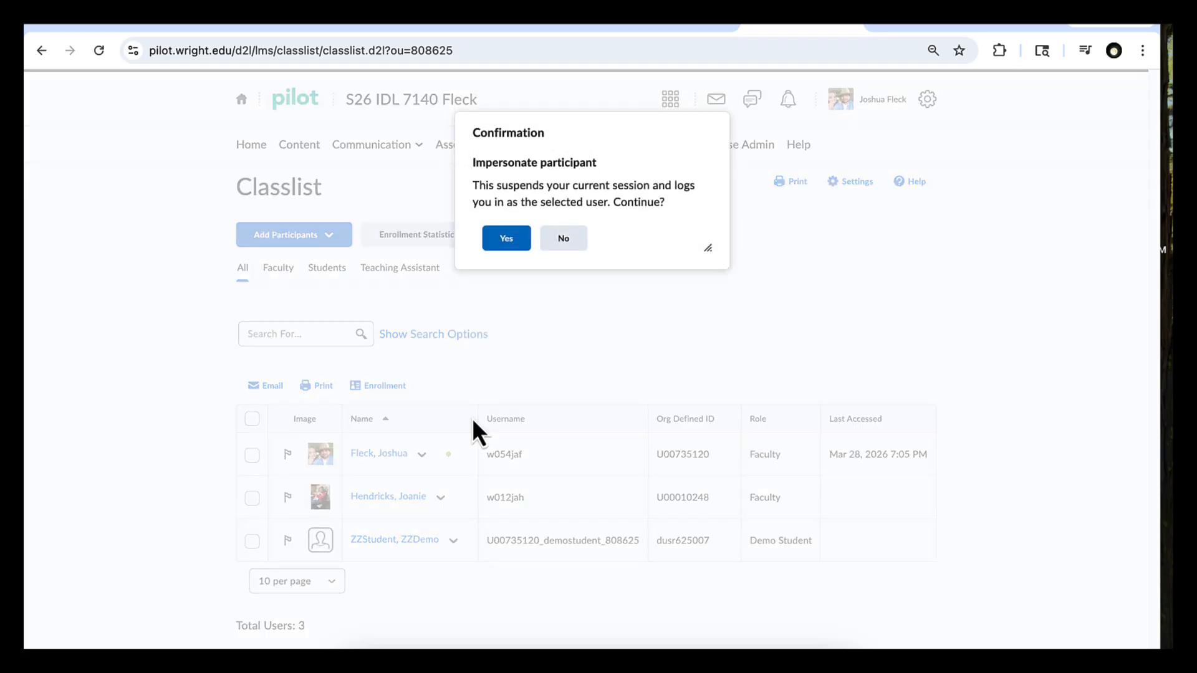
click(515, 247)
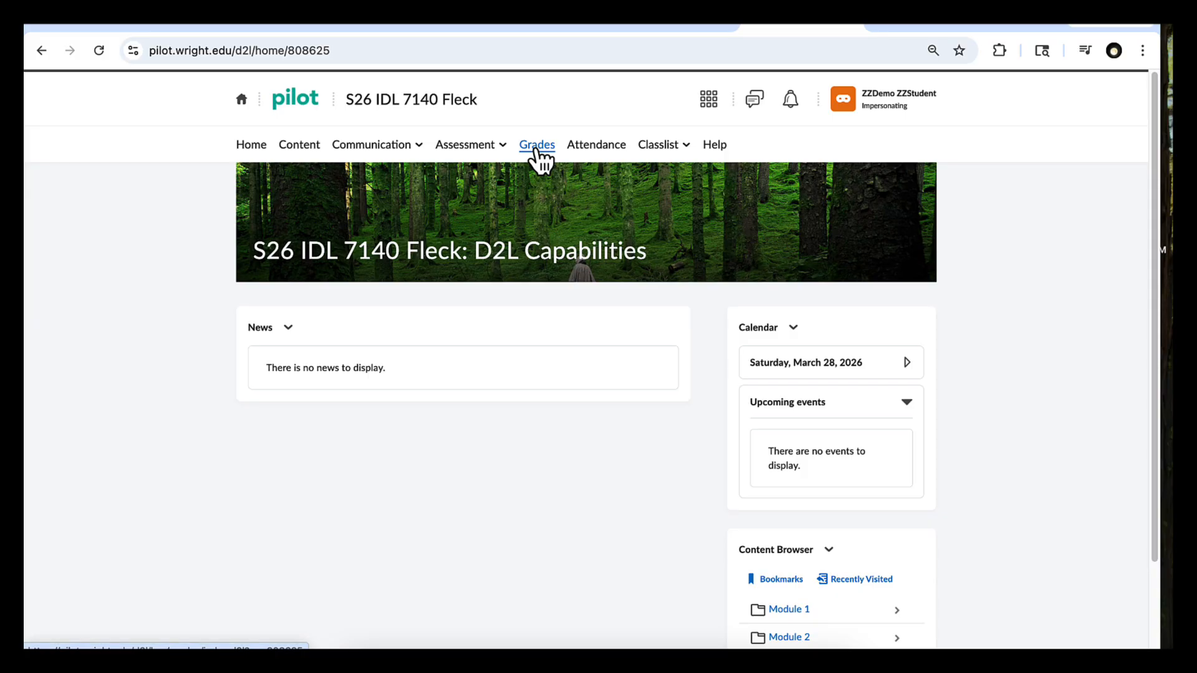
click(537, 149)
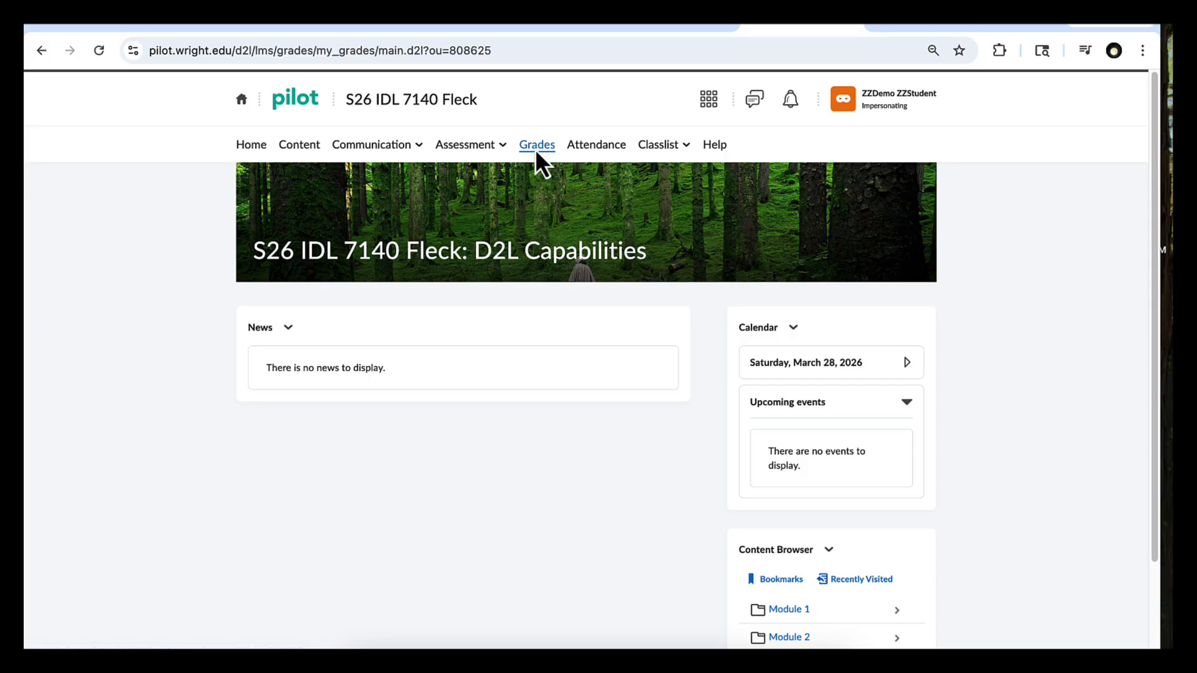